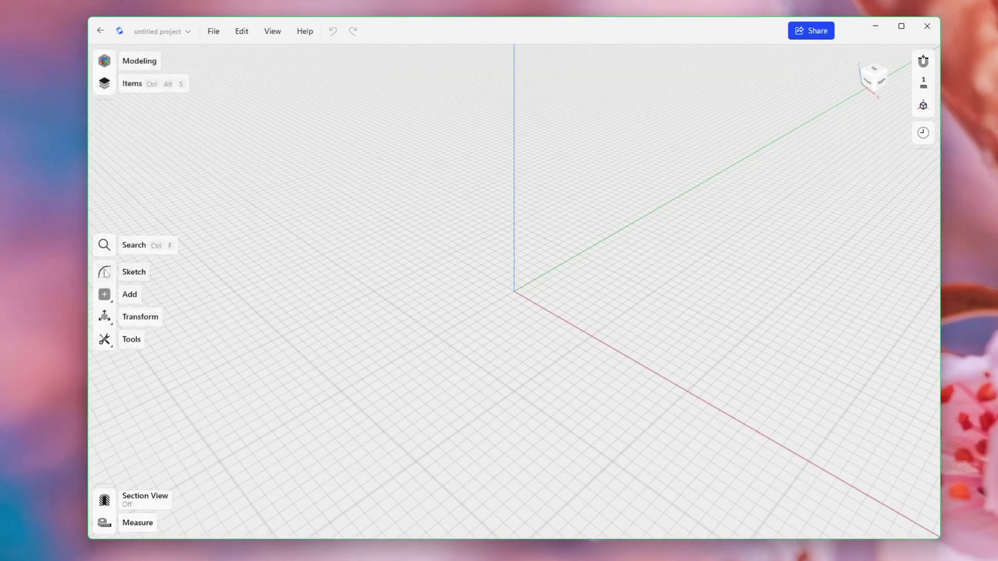
Step: Start a new sketch on the horizontal XY plane, ready for drawing circles
click(105, 274)
click(508, 329)
click(518, 328)
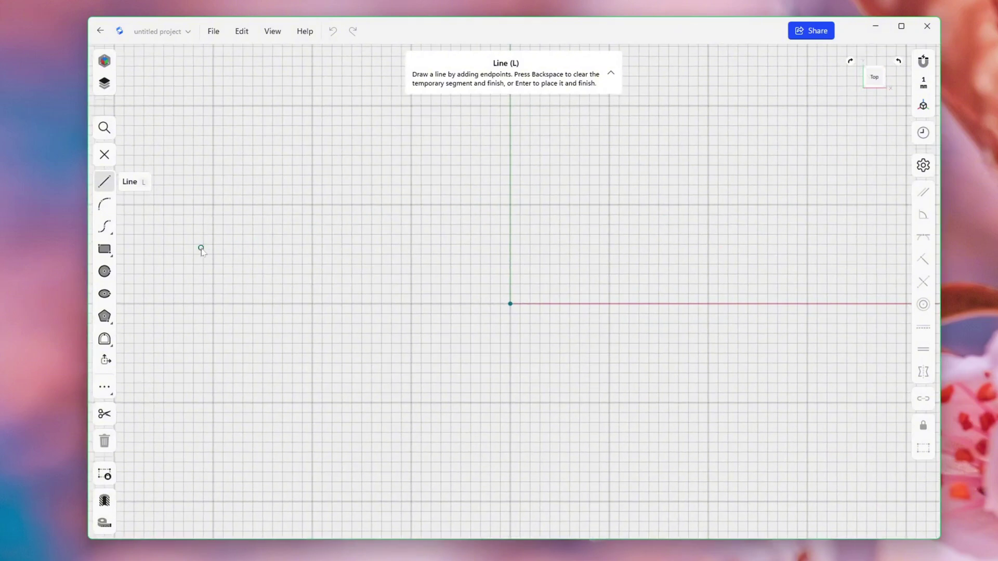
click(105, 272)
Step: Draw a circle at the origin and a 12 mm circle on the Y axis above it
click(511, 305)
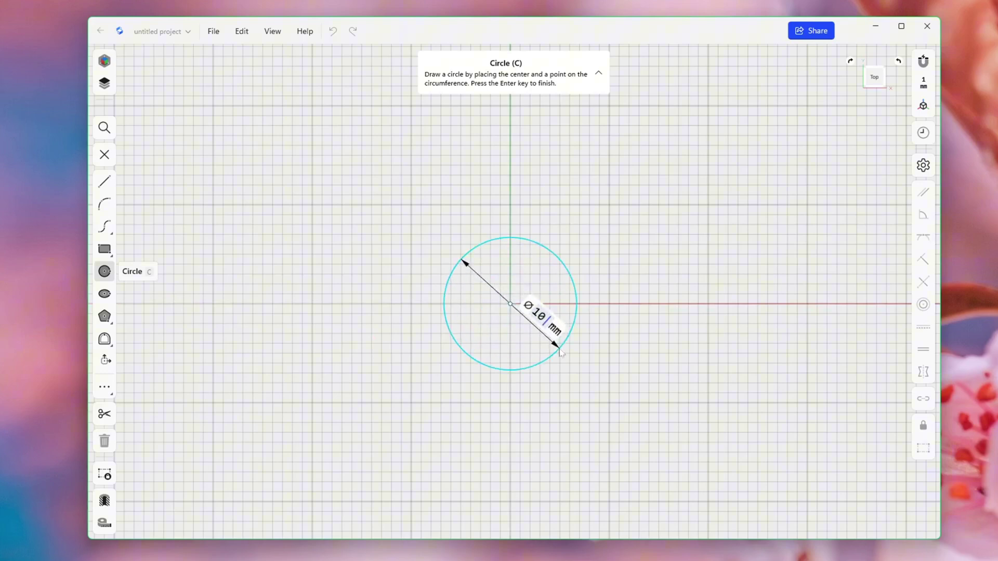
click(547, 337)
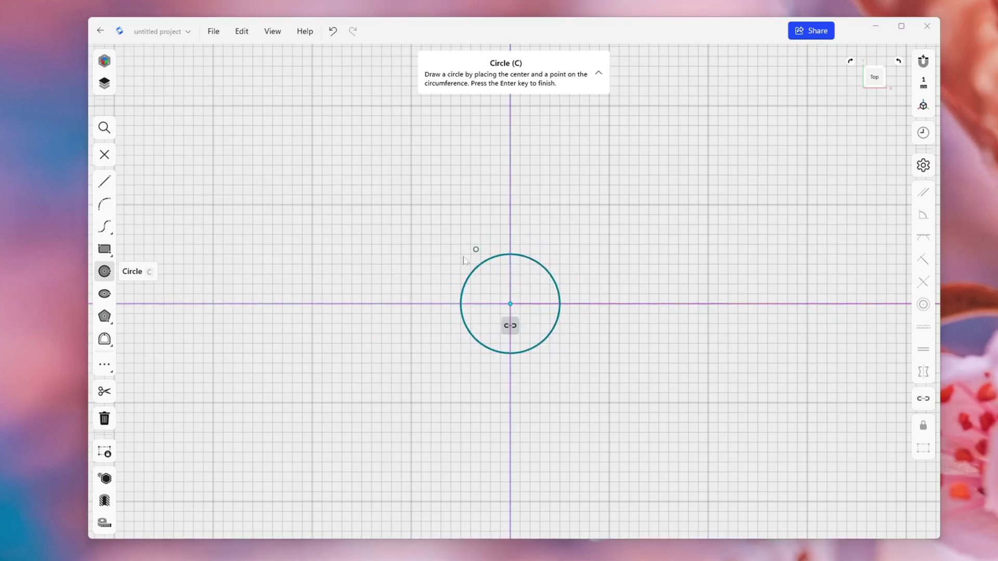
click(511, 201)
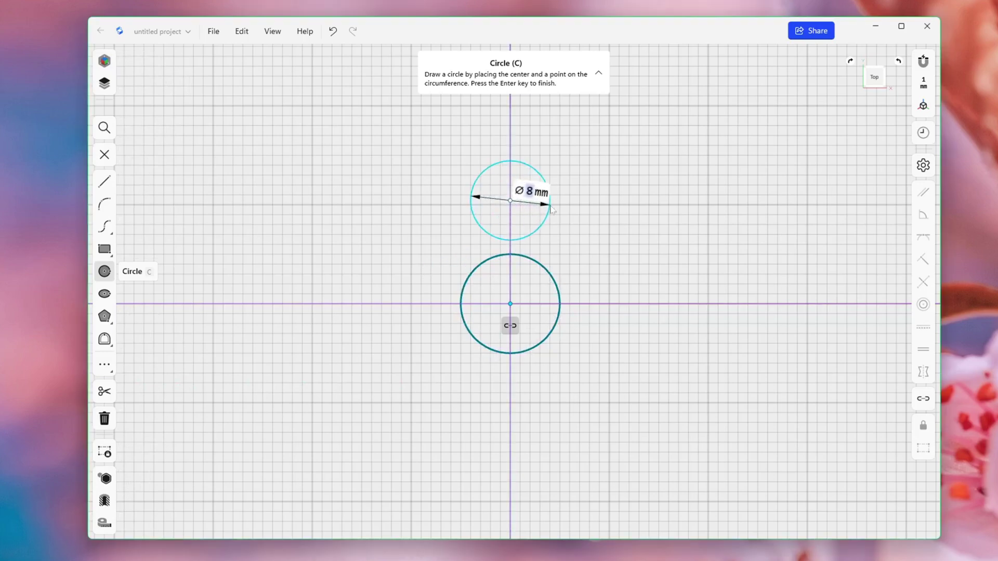
text(12)
key(Return)
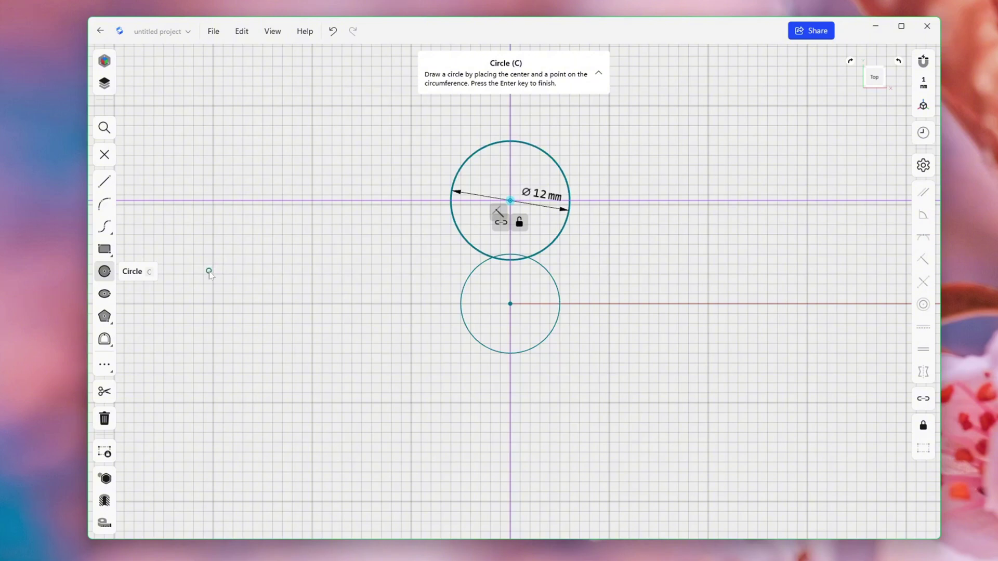
key(Escape)
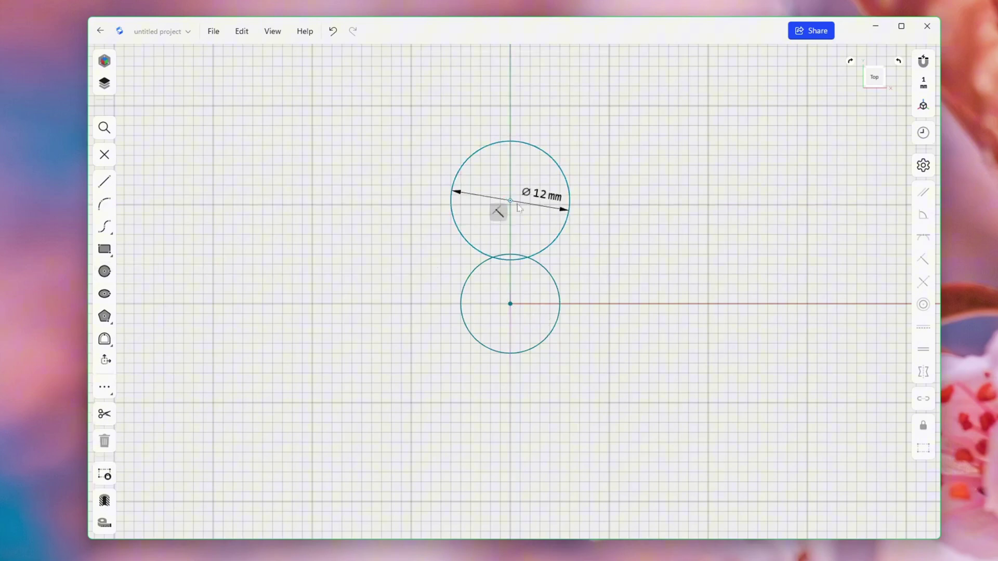
Step: Dimension the distance between the two circle centres to 10 mm
click(511, 201)
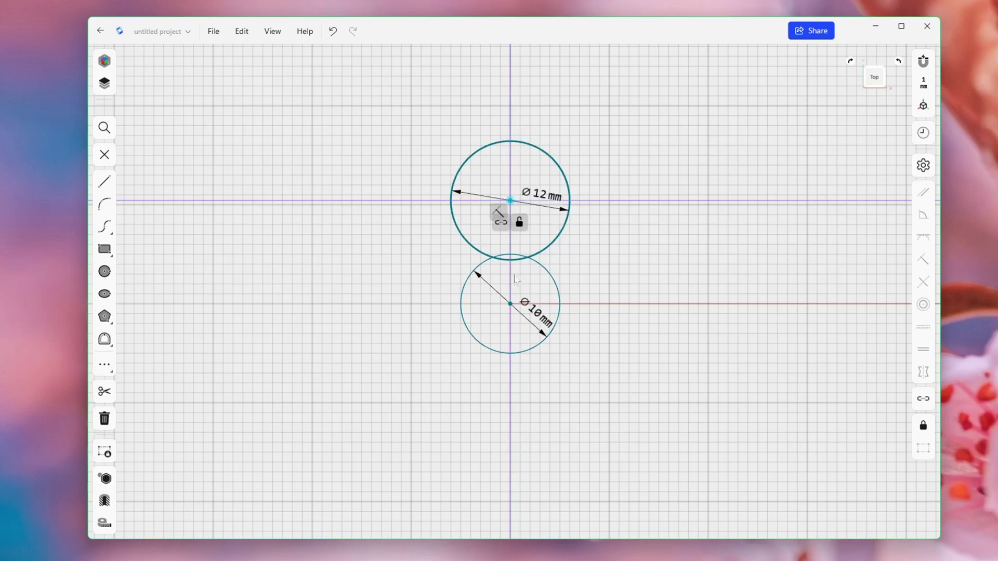
click(512, 306)
drag(569, 273, 637, 251)
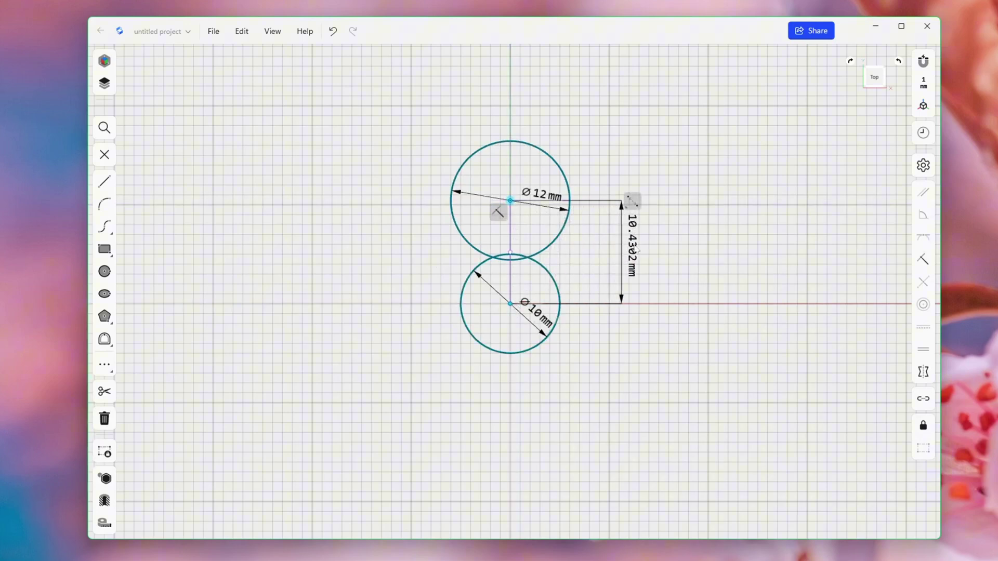
click(637, 251)
text(10)
key(Return)
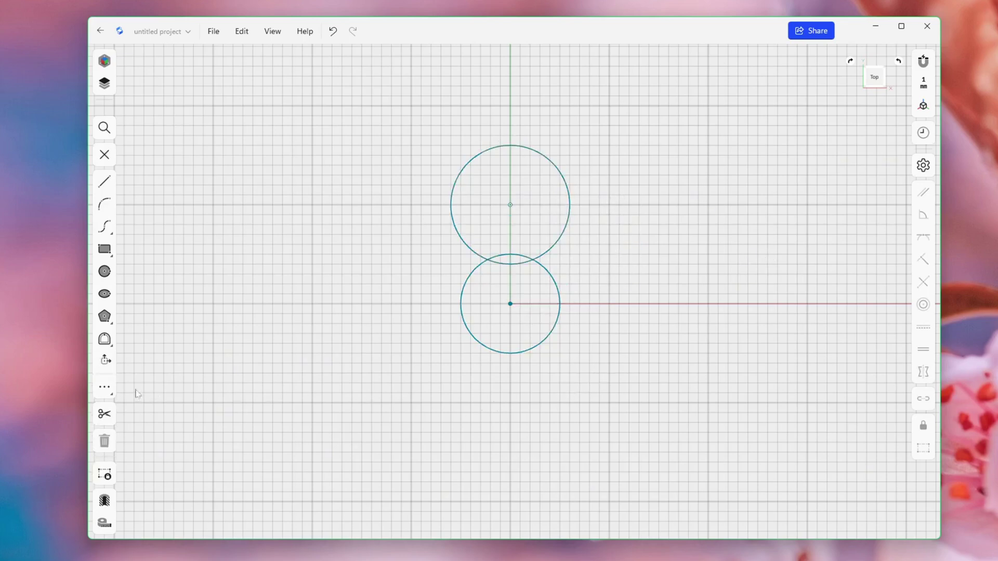
Step: Set up a circular pattern of the top circle pivoting on the origin
click(105, 389)
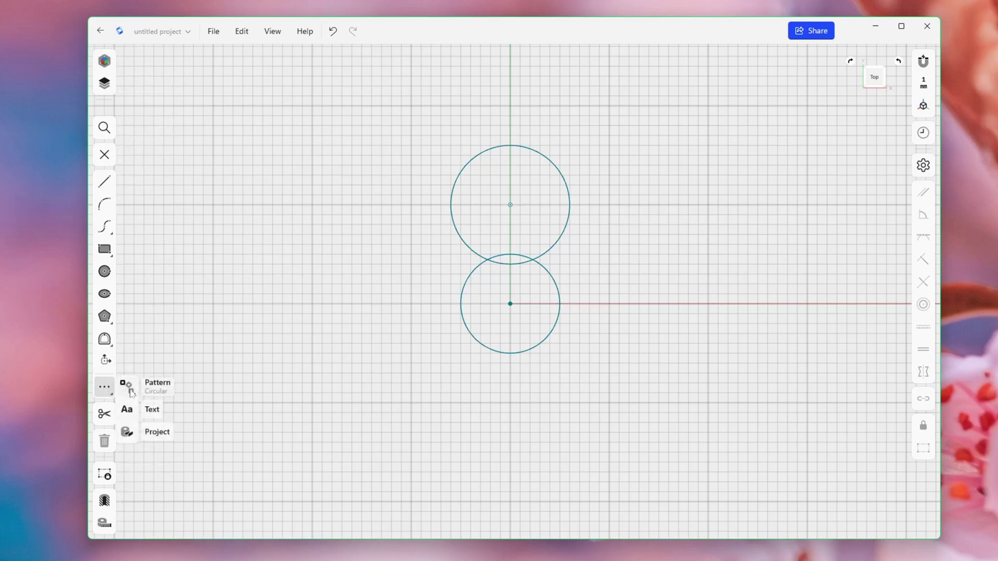
click(131, 392)
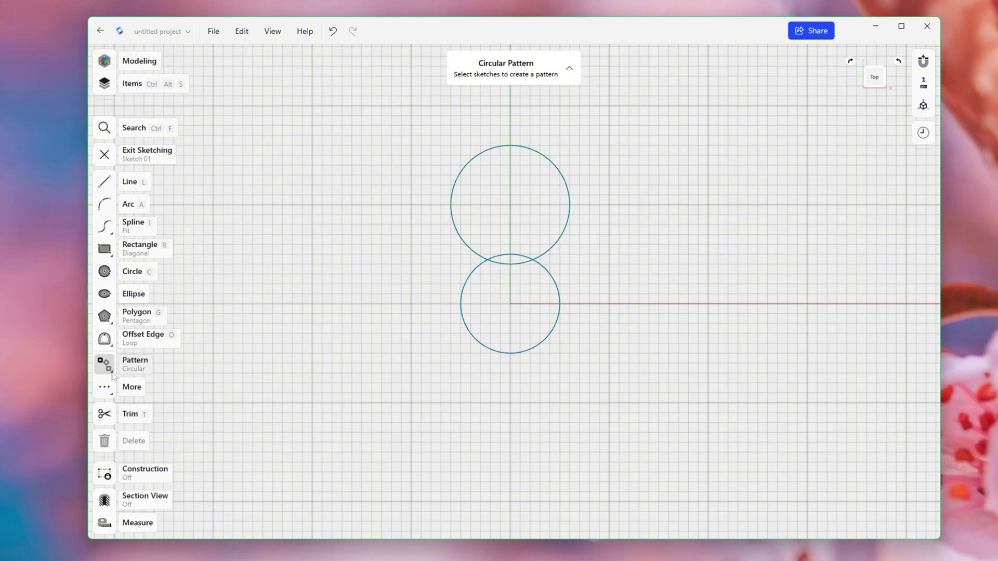
click(112, 375)
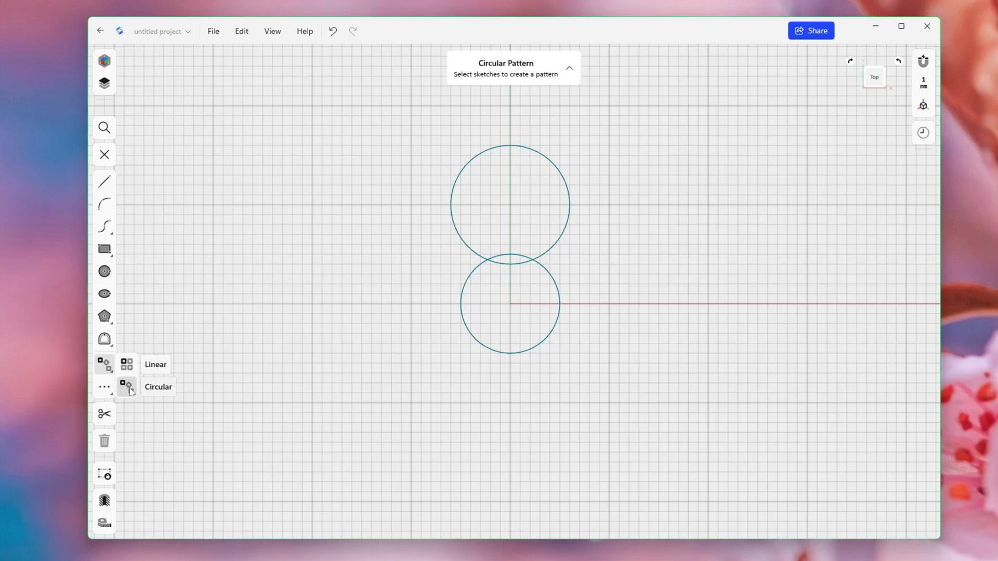
click(130, 391)
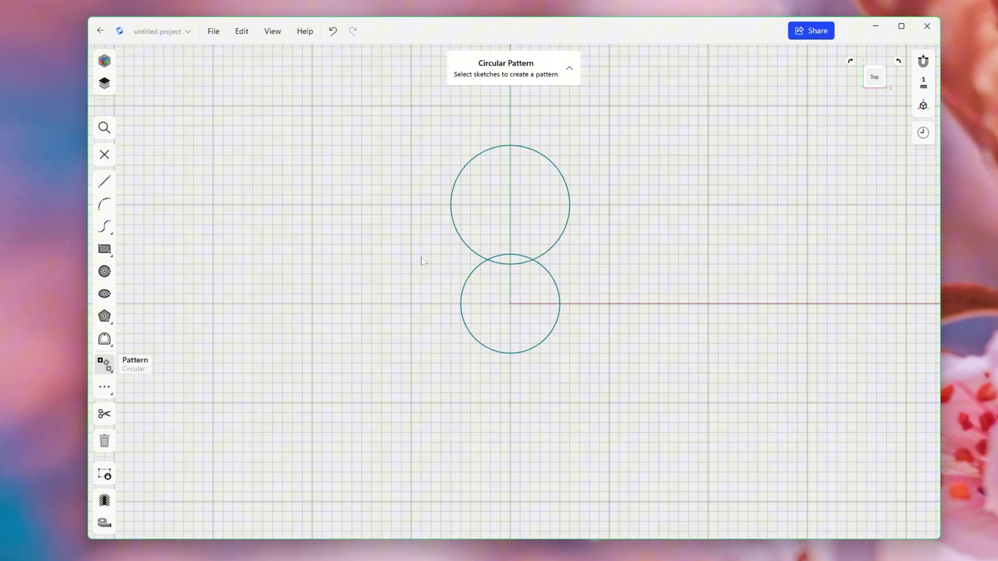
click(457, 236)
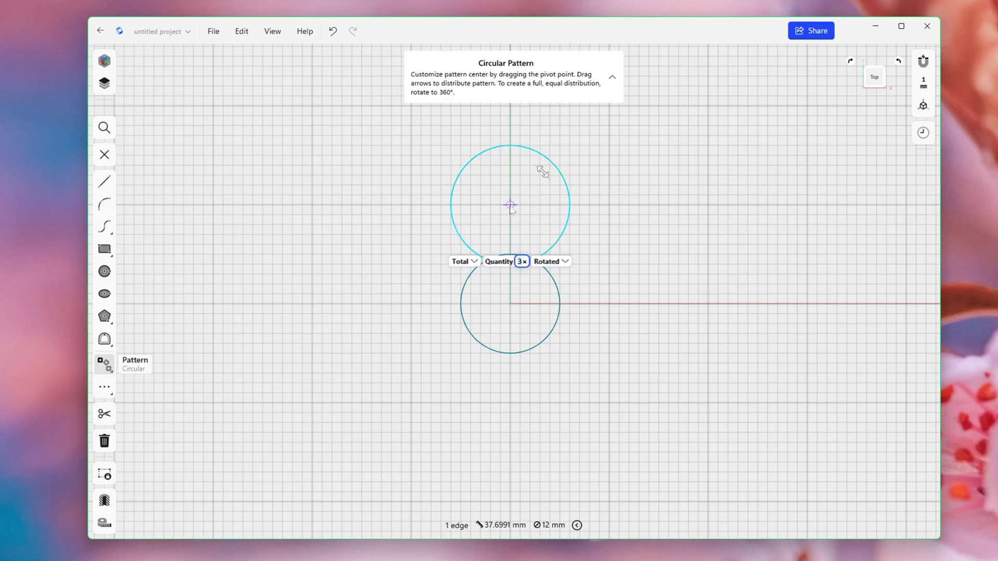
mouse_move(511, 208)
mouse_down()
mouse_move(537, 282)
mouse_move(644, 228)
mouse_up()
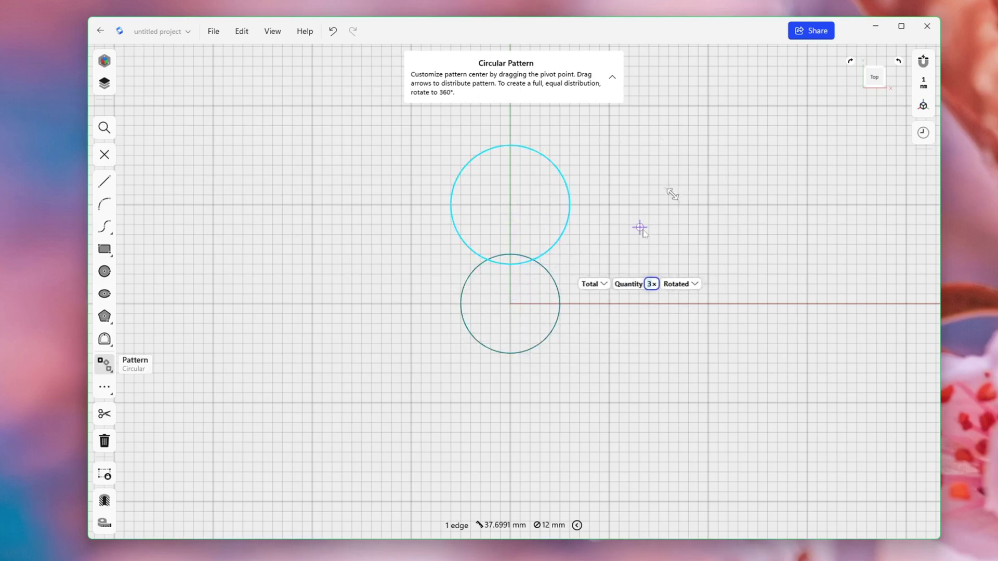
mouse_move(642, 231)
mouse_down()
mouse_move(547, 307)
mouse_move(511, 306)
mouse_up()
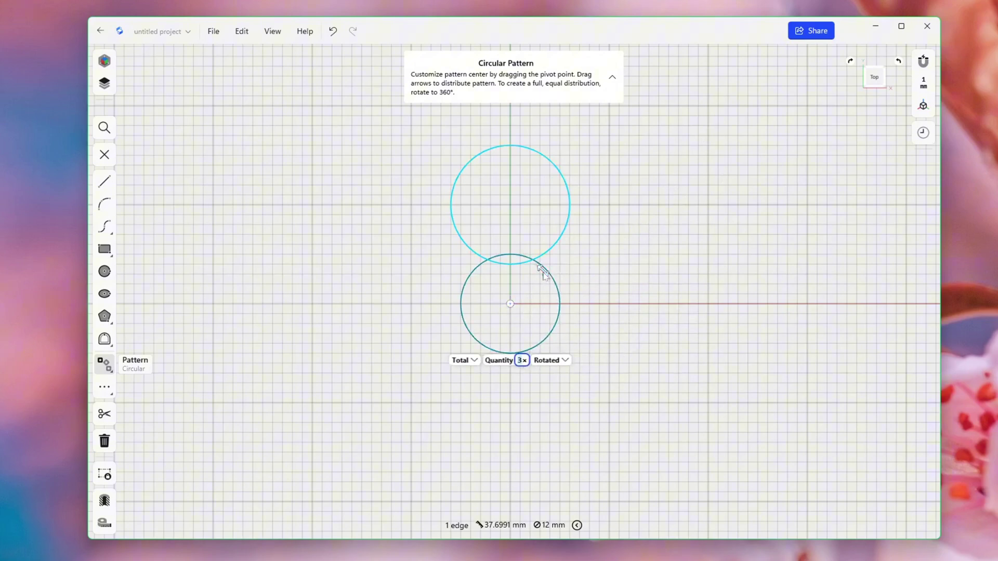
Step: Sweep the pattern a full 360° with quantity 5 and finish it
drag(542, 271, 600, 438)
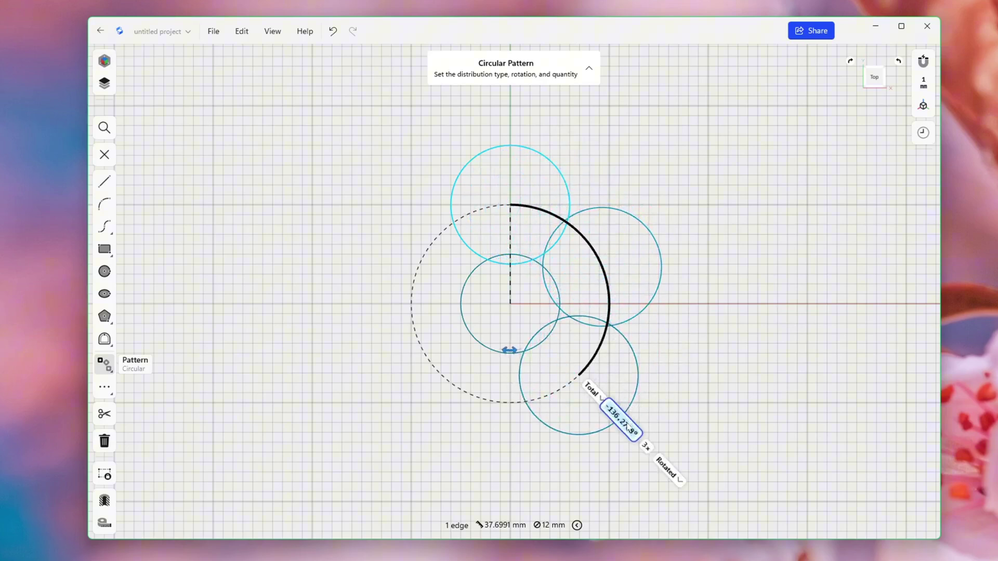
text(-360)
key(Return)
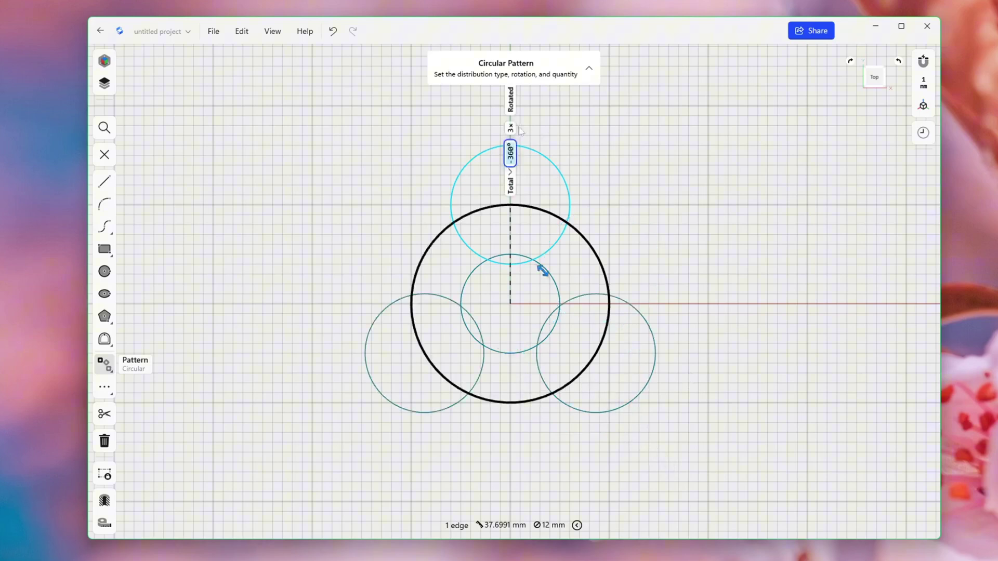
key(Tab)
text(5)
key(Return)
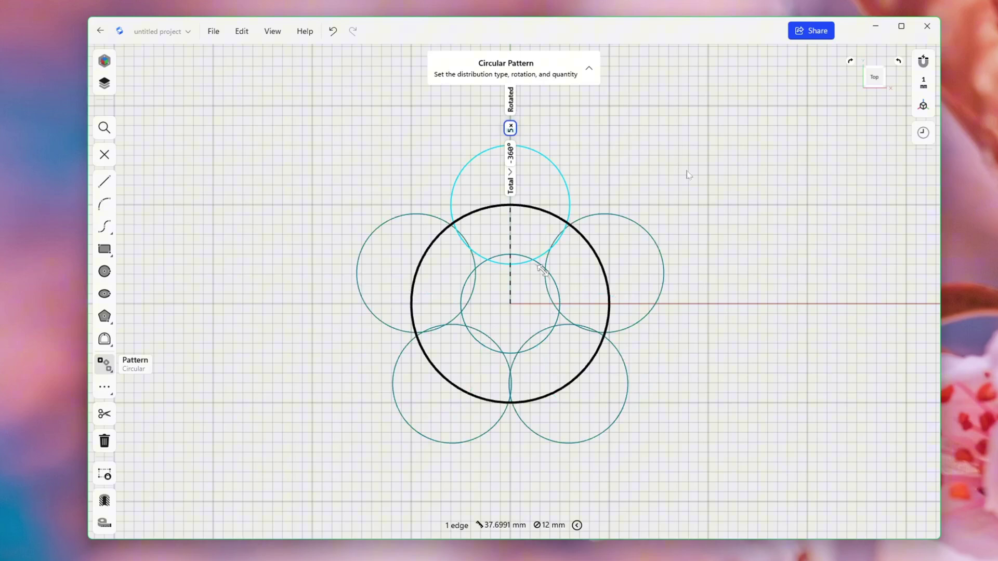
key(Return)
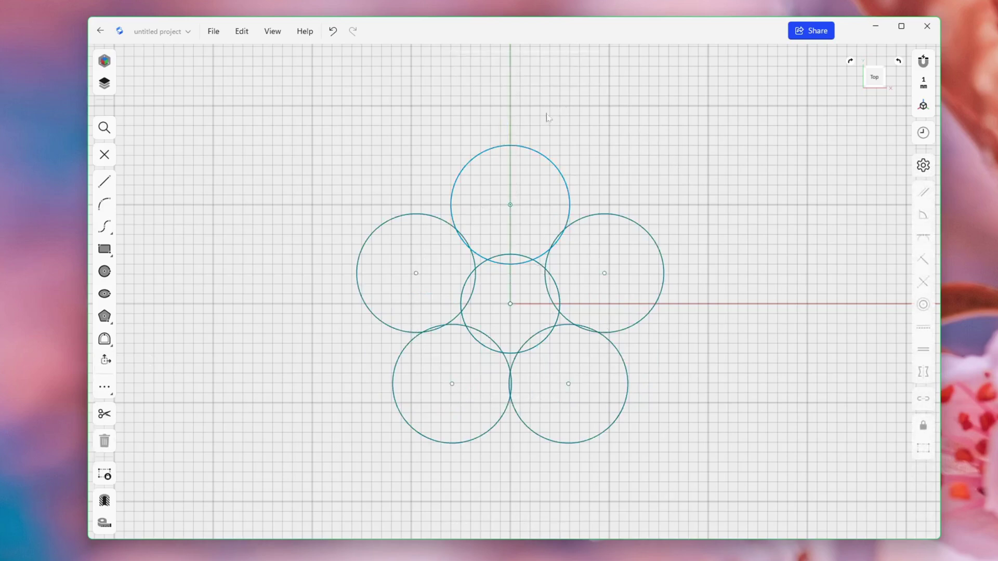
Step: Attempt to trim the overlap between the bottom circles, which triggers the pattern warning
click(104, 414)
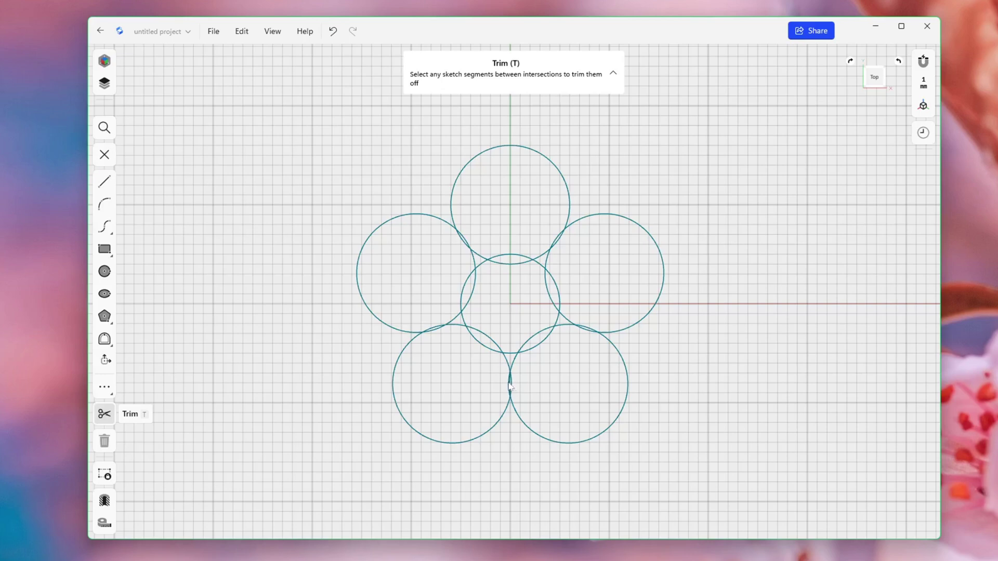
click(512, 385)
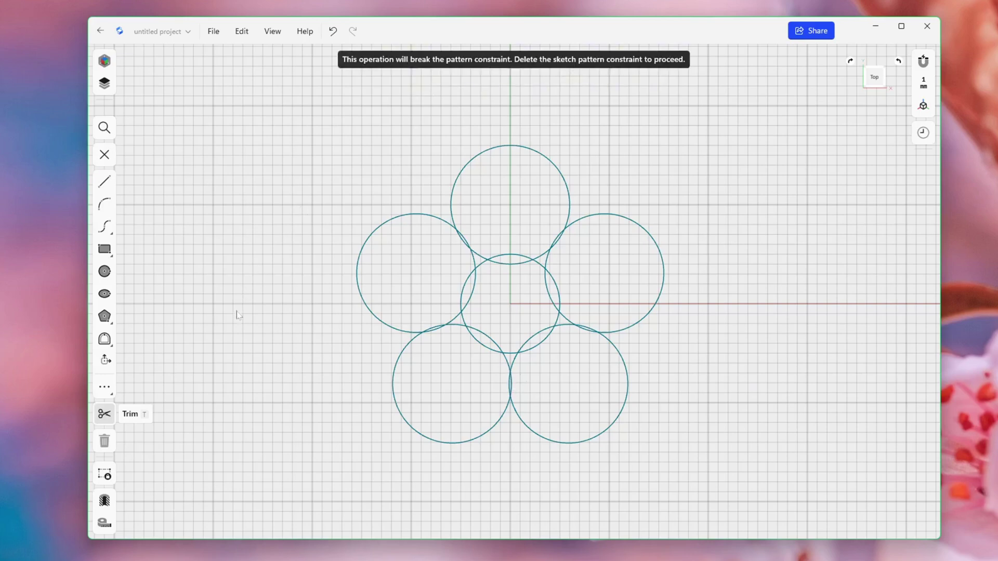
key(Escape)
Step: Select a petal circle and delete its pattern constraint
click(553, 328)
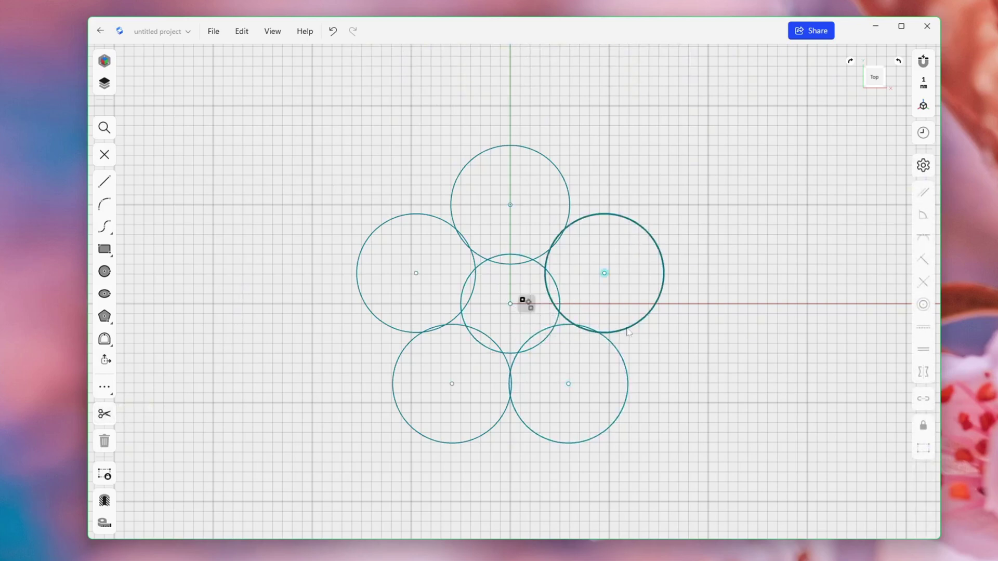
click(544, 272)
key(Escape)
click(543, 271)
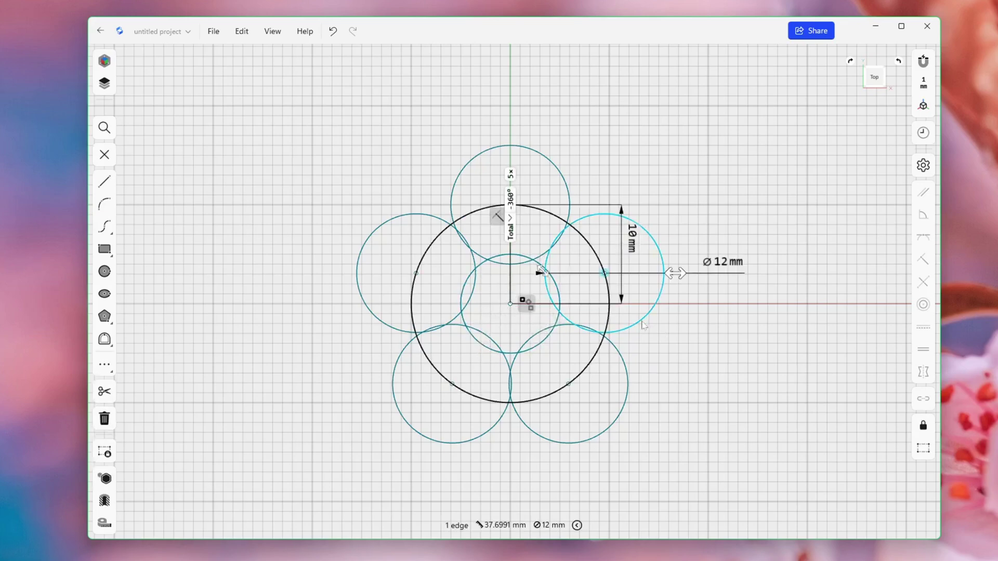
click(527, 305)
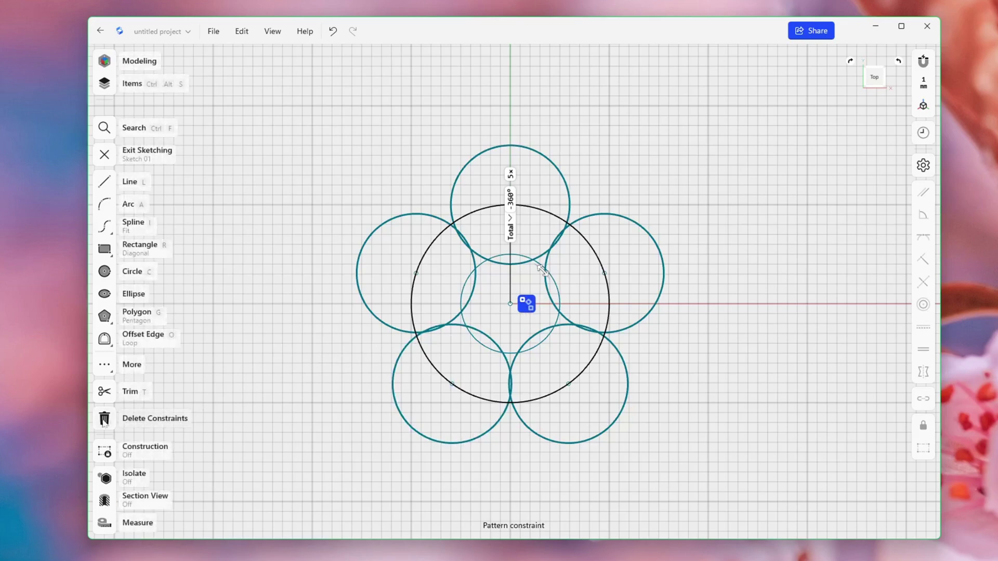
click(104, 420)
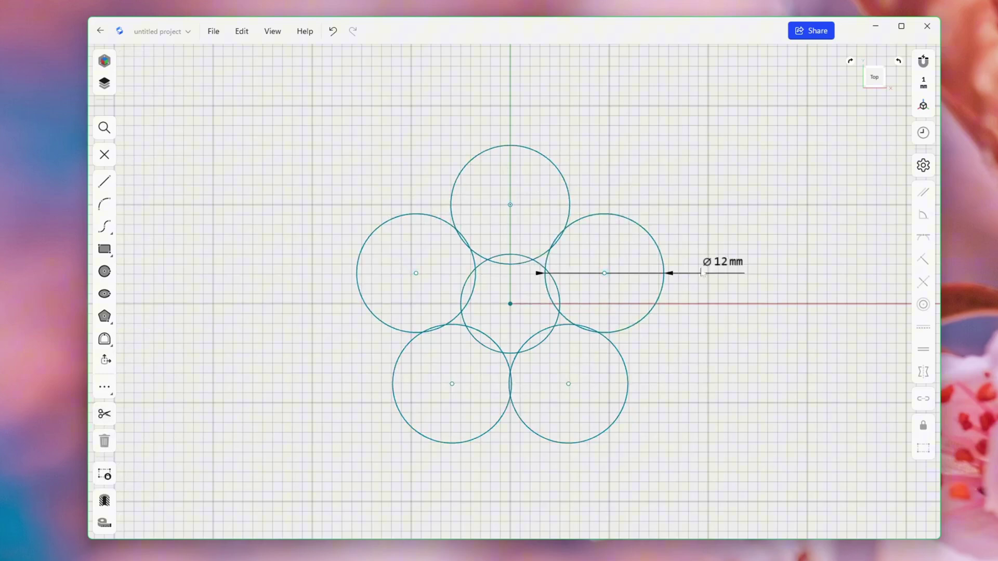
click(654, 239)
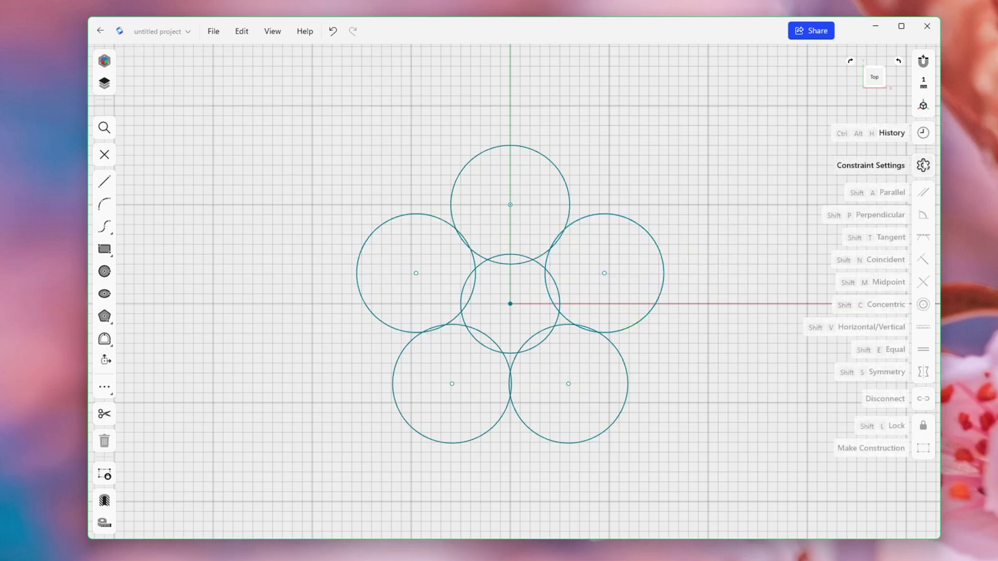
click(923, 165)
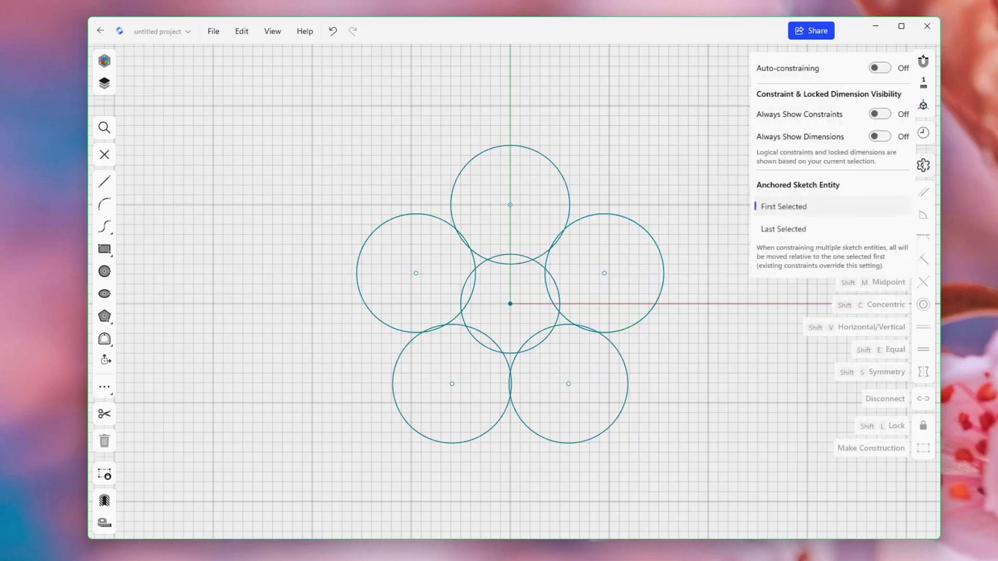
click(879, 136)
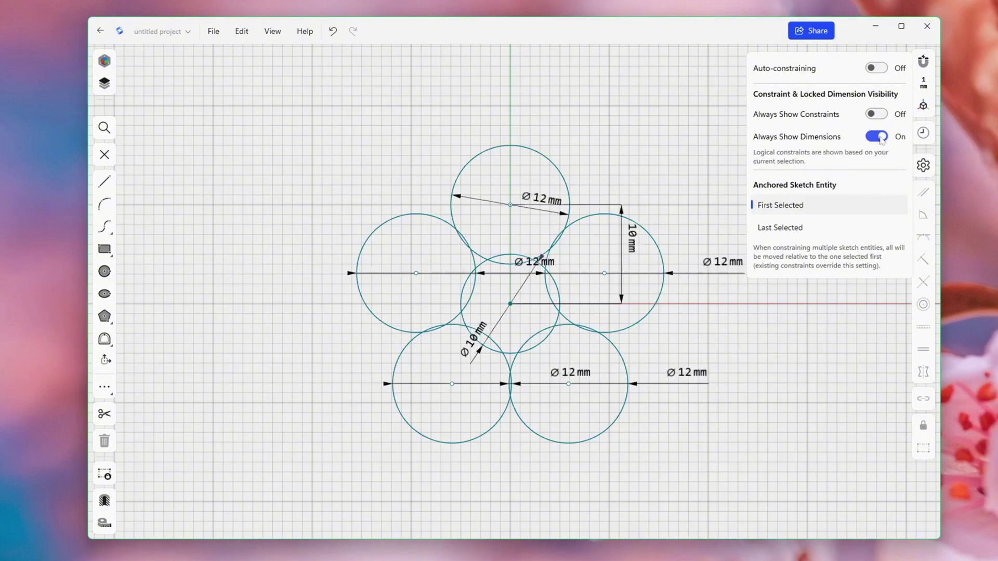
click(880, 137)
click(880, 115)
click(880, 115)
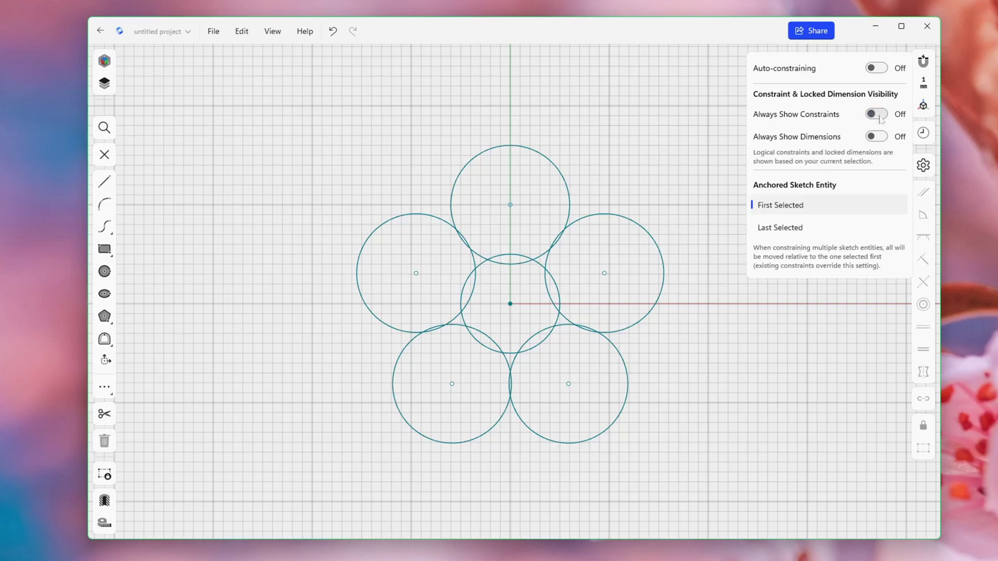
click(754, 388)
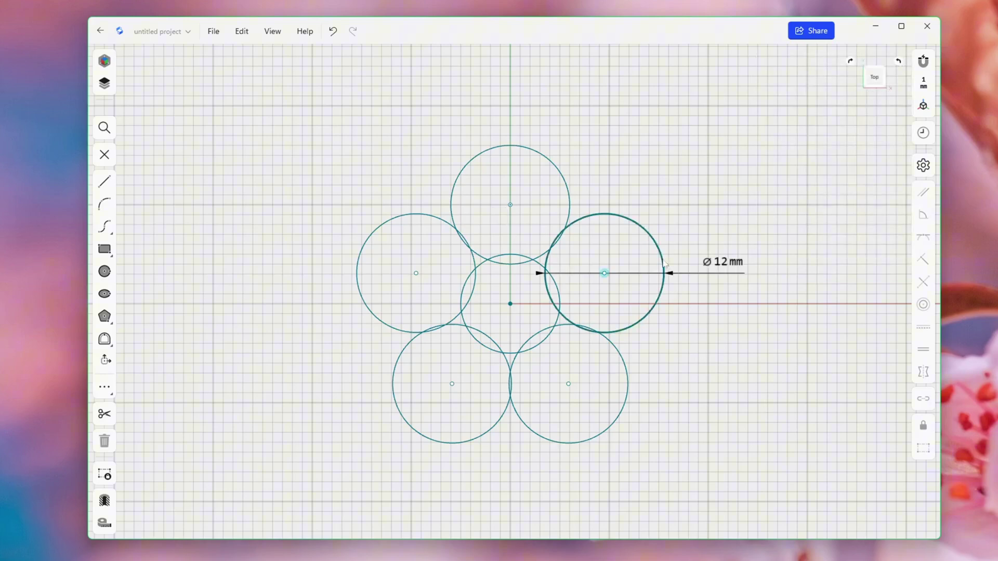
click(664, 264)
click(738, 206)
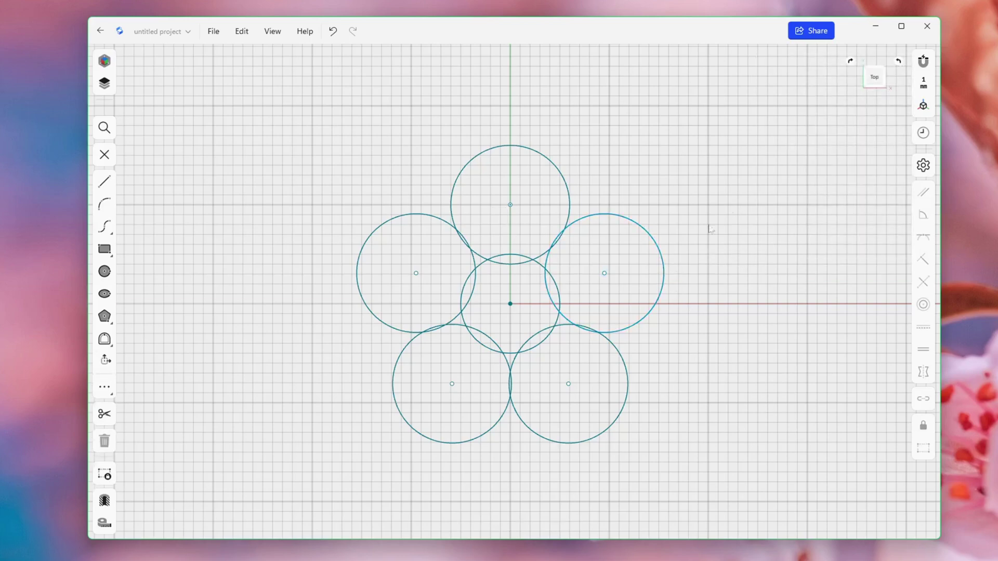
click(541, 350)
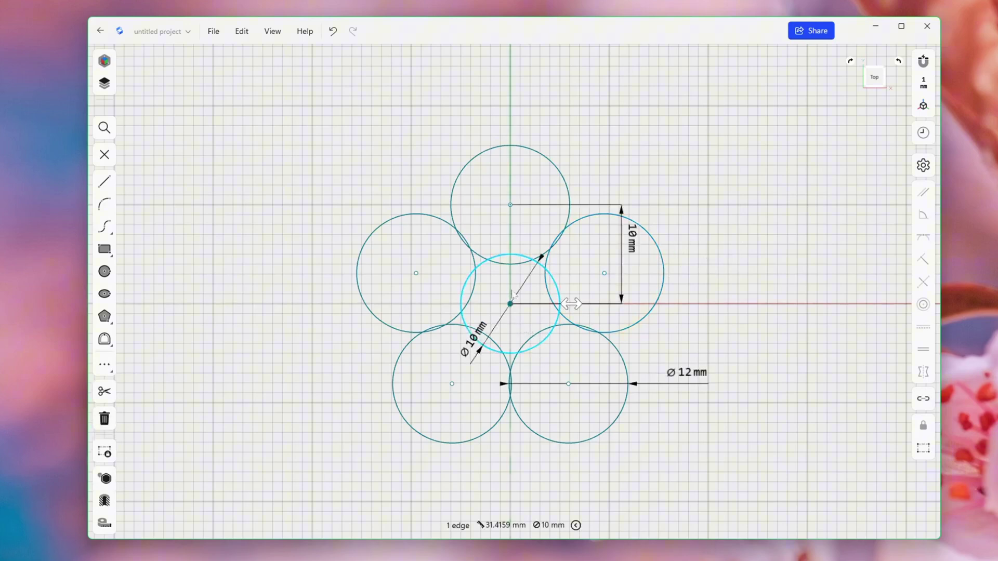
click(700, 158)
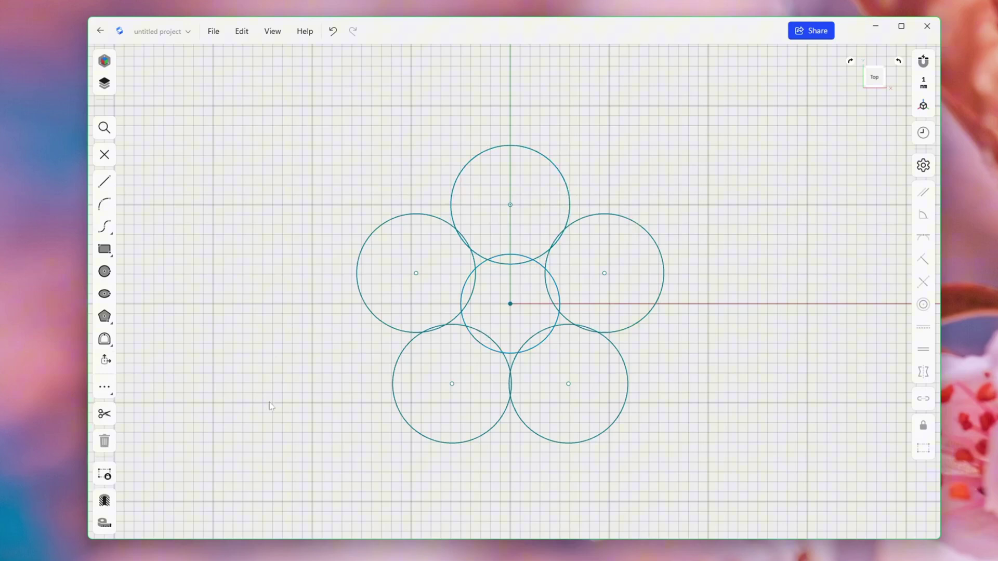
Step: Trim away every overlapping arc and sliver between the petal circles, keeping the centre circle intact
click(106, 416)
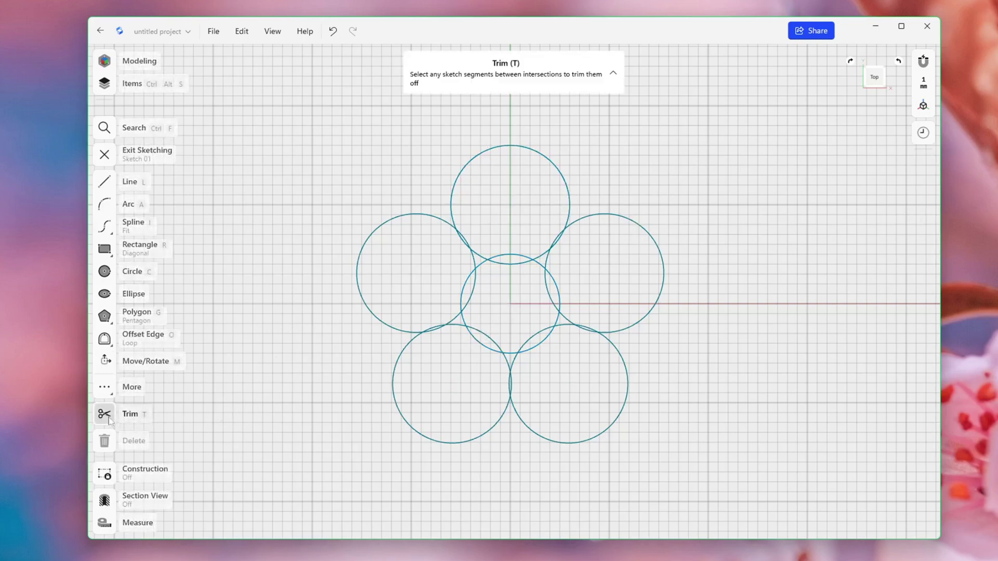
click(442, 325)
click(473, 330)
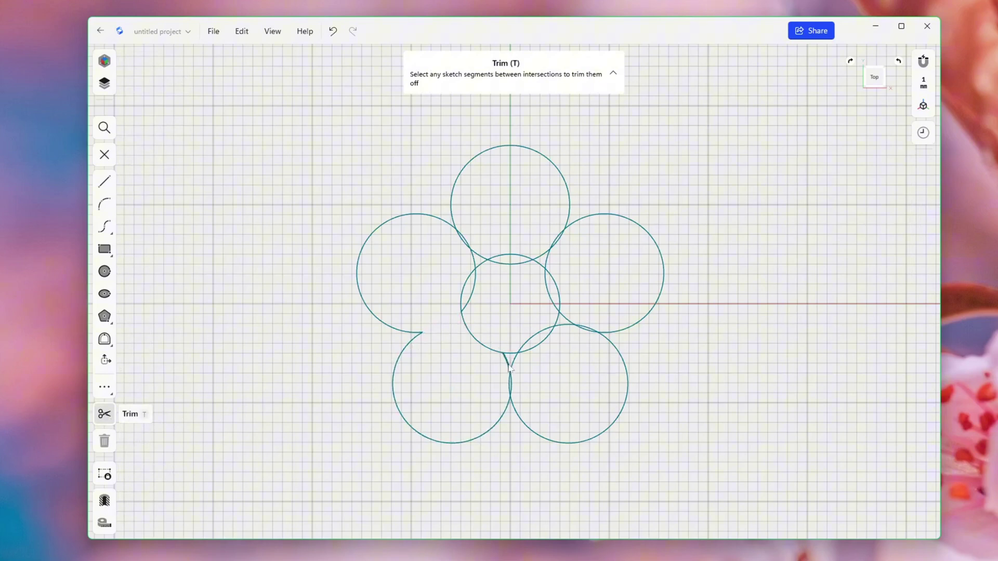
click(511, 364)
click(511, 384)
click(536, 340)
click(570, 324)
click(583, 327)
click(554, 291)
click(548, 260)
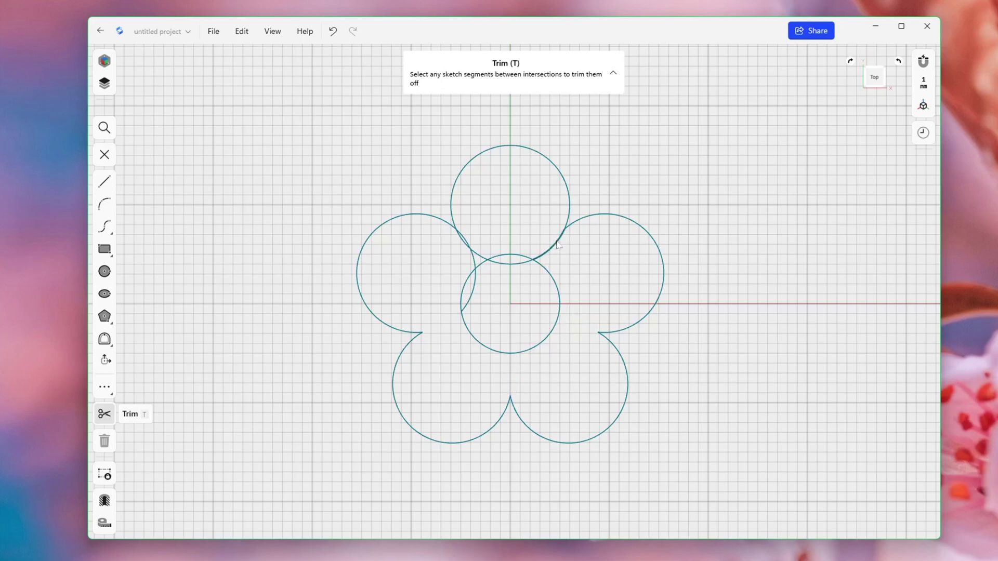
click(556, 240)
click(520, 264)
click(482, 260)
click(469, 241)
click(464, 245)
click(474, 291)
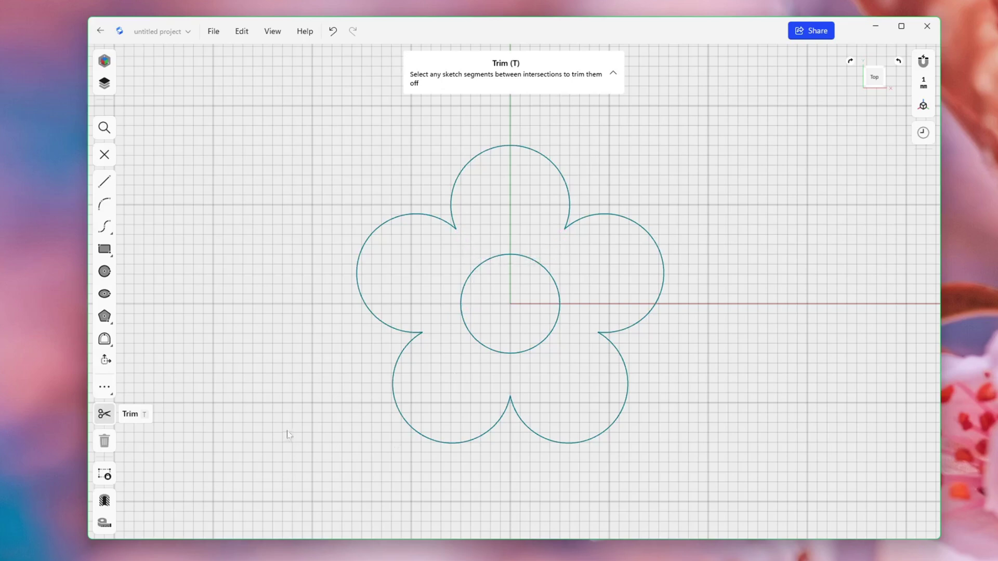
key(Escape)
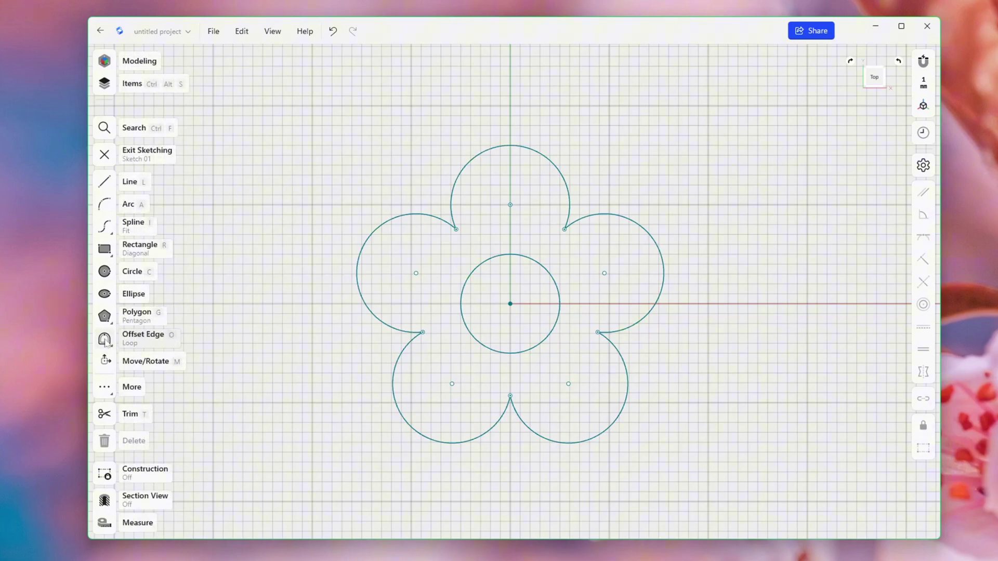
Step: Offset the flower outline outward by 0.4 mm and 0.8 mm
click(104, 339)
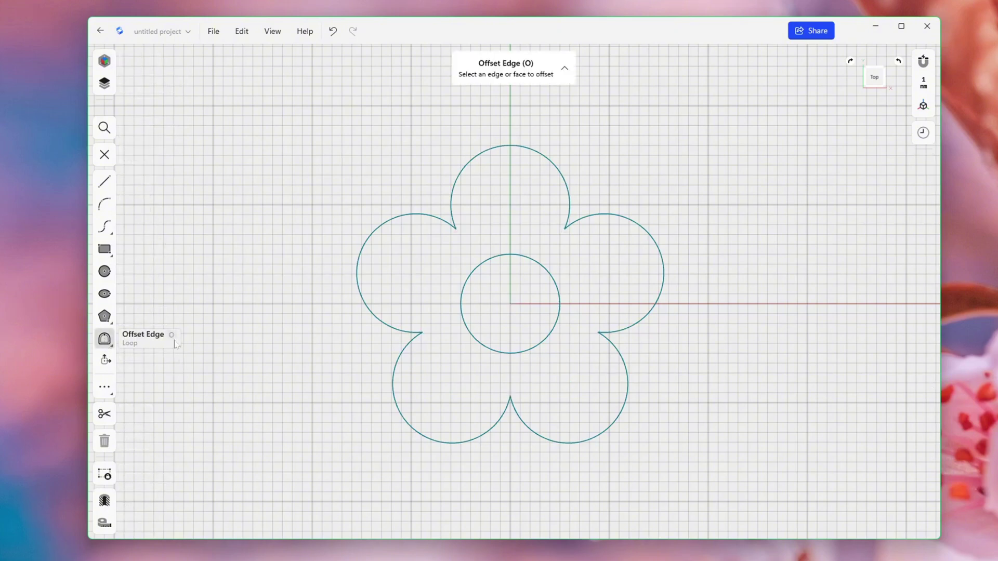
click(363, 303)
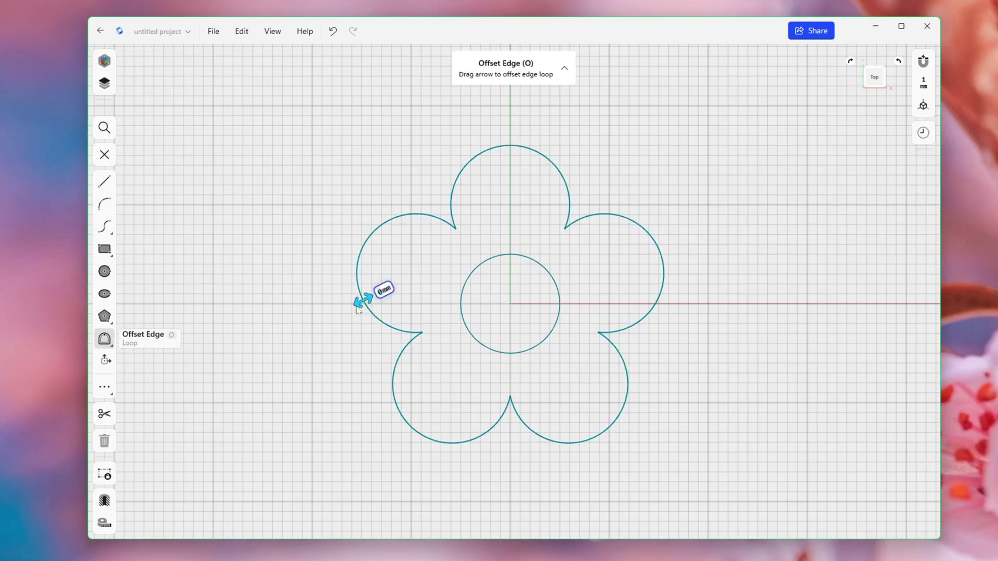
drag(363, 300, 357, 305)
text(0.4)
key(Return)
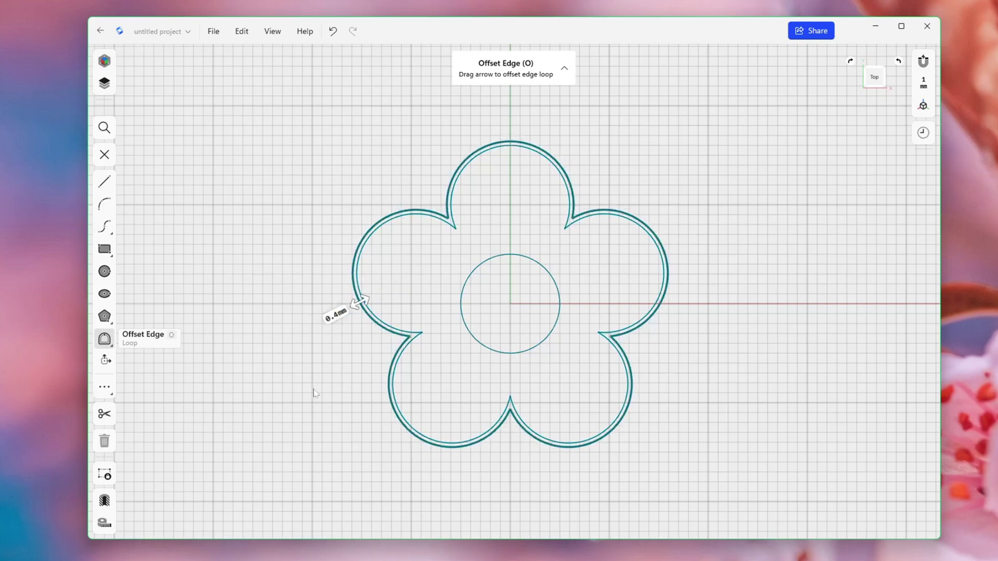
click(376, 320)
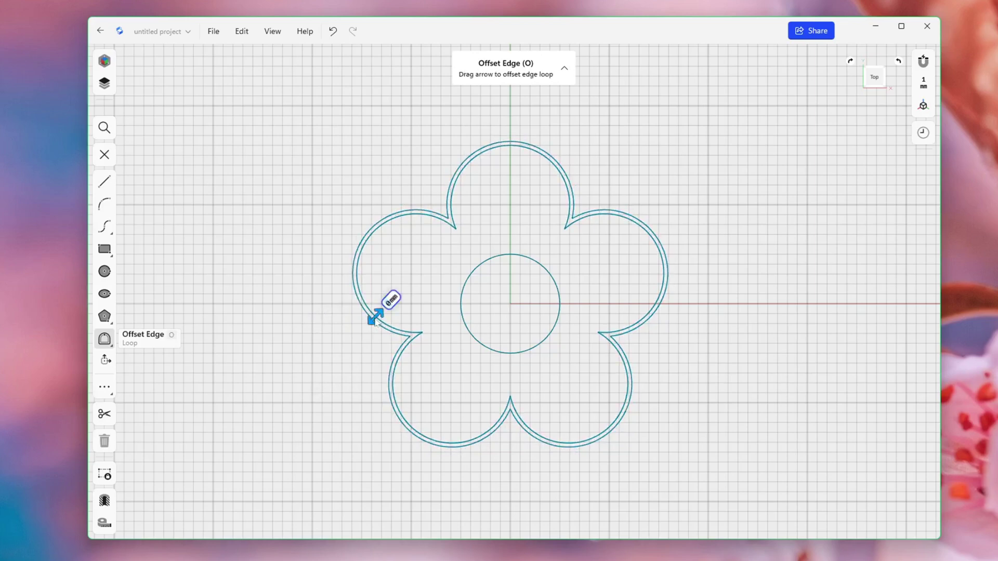
drag(376, 322, 367, 326)
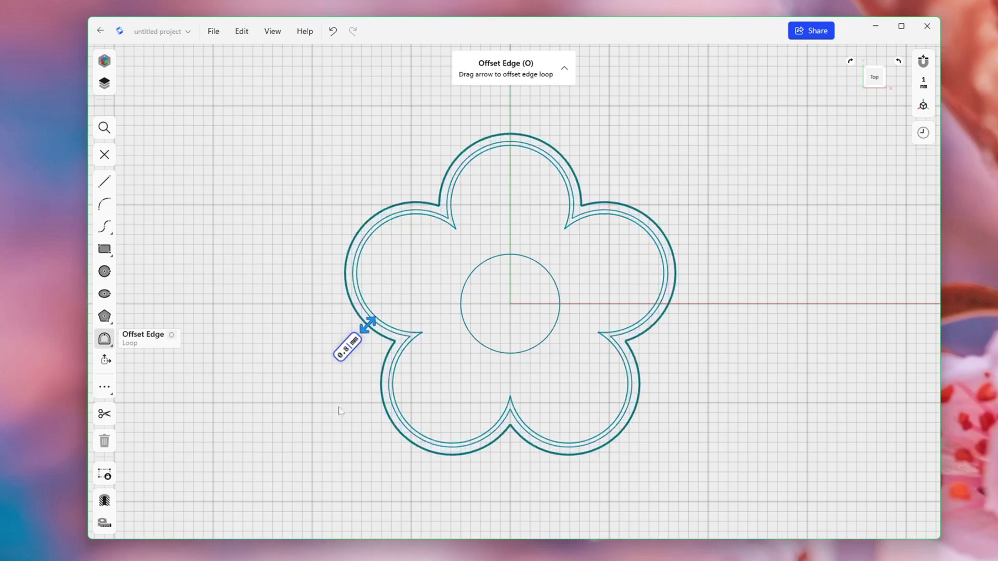
drag(339, 411, 339, 412)
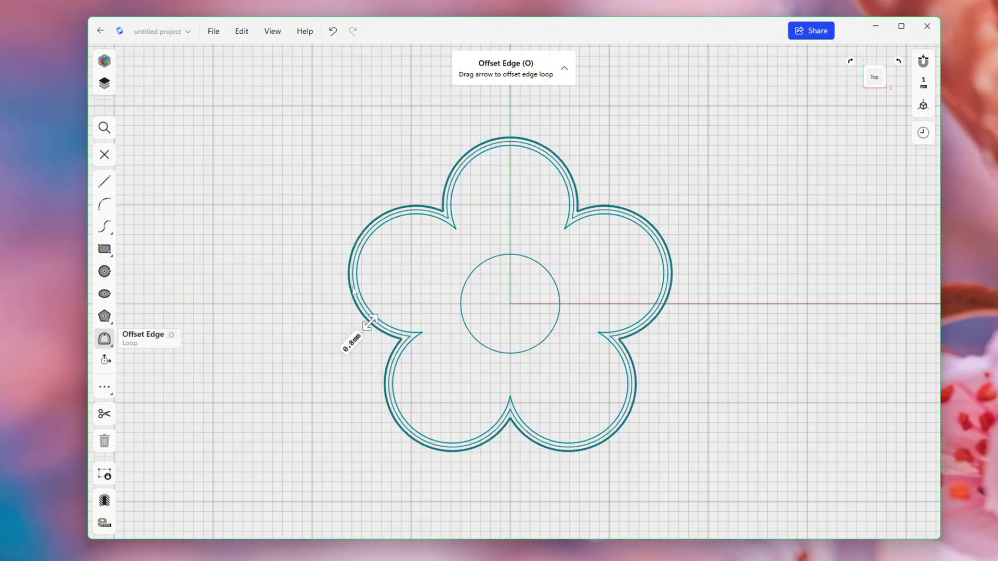
key(Return)
Step: Offset the outermost loop 3 mm further out
click(359, 289)
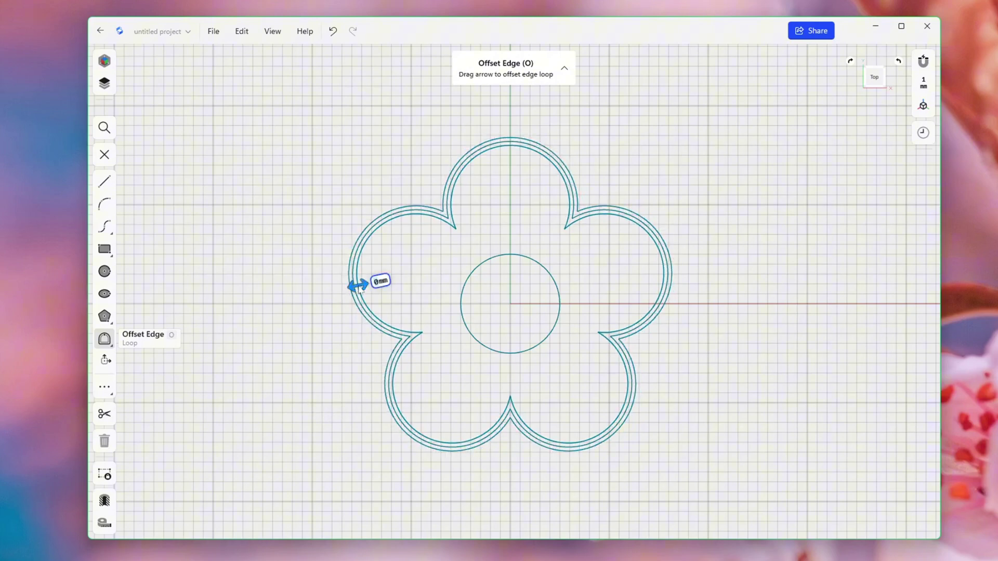
drag(358, 287, 284, 382)
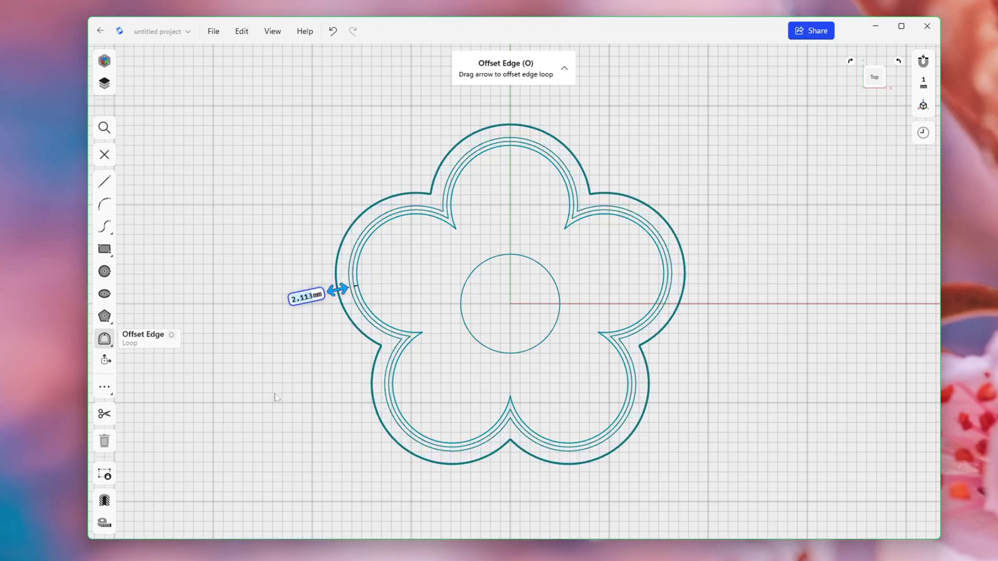
text(3)
key(Return)
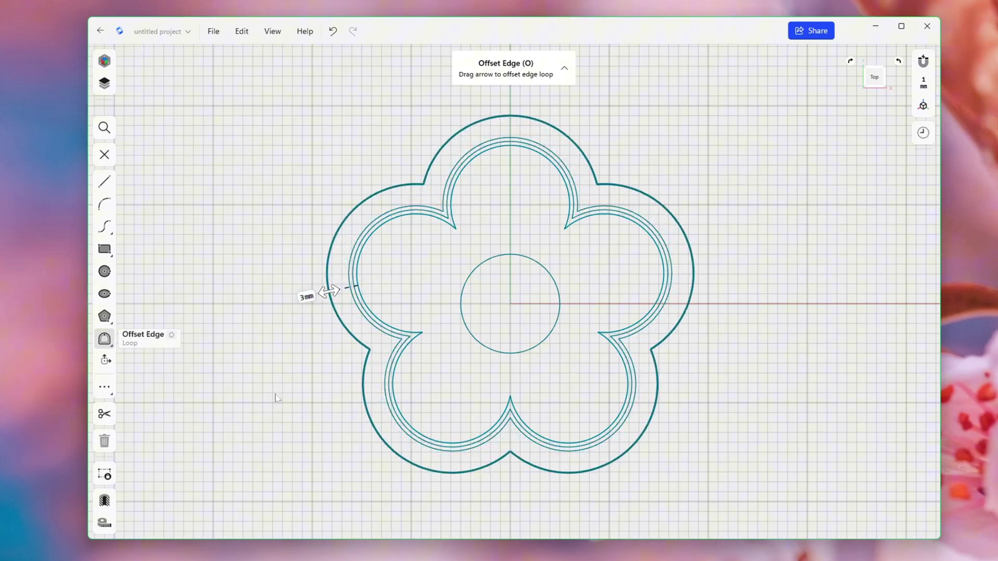
key(Escape)
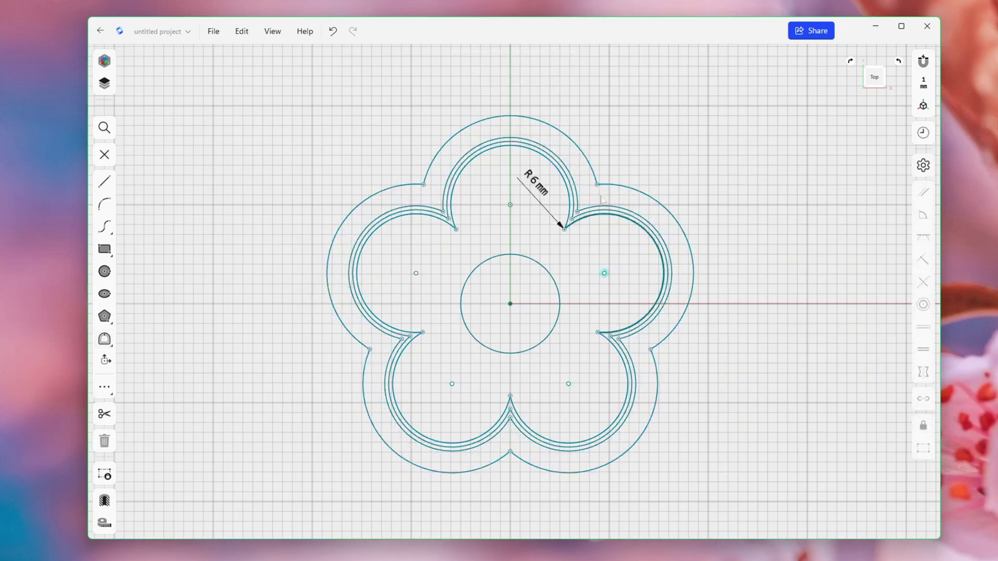
Step: Offset the centre circle twice, 0.4 mm and 0.8 mm, into concentric rings
click(109, 341)
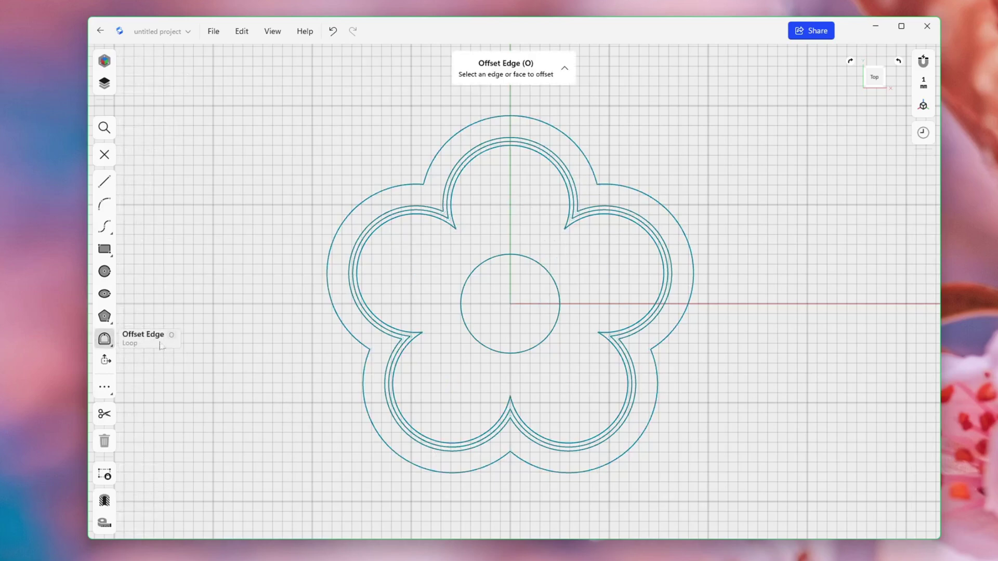
click(475, 341)
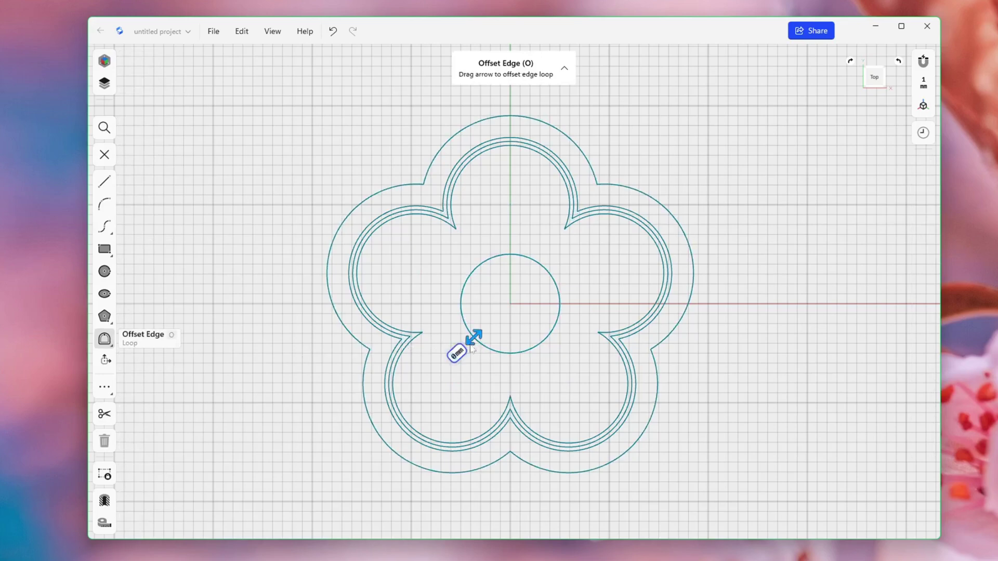
drag(474, 342, 484, 380)
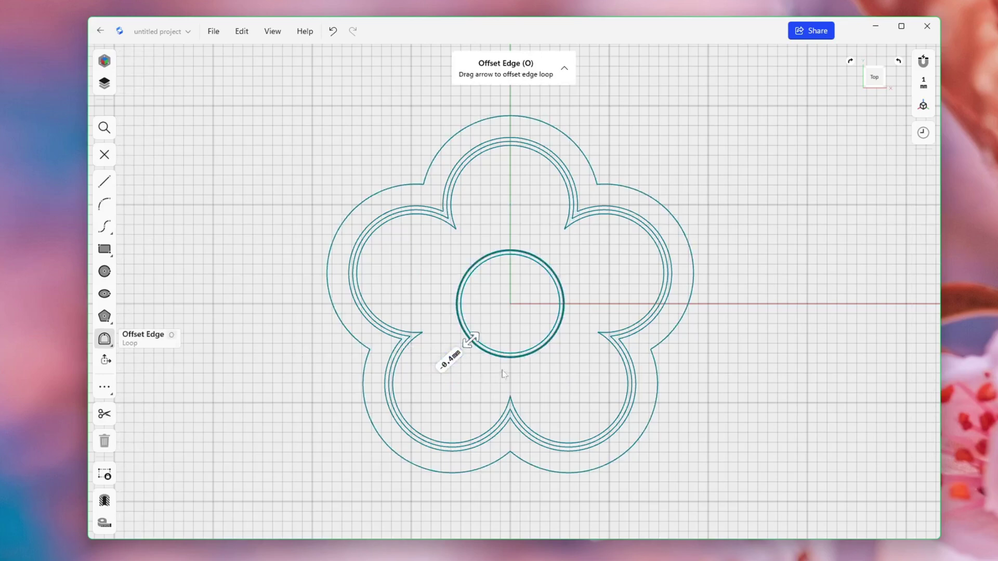
key(Return)
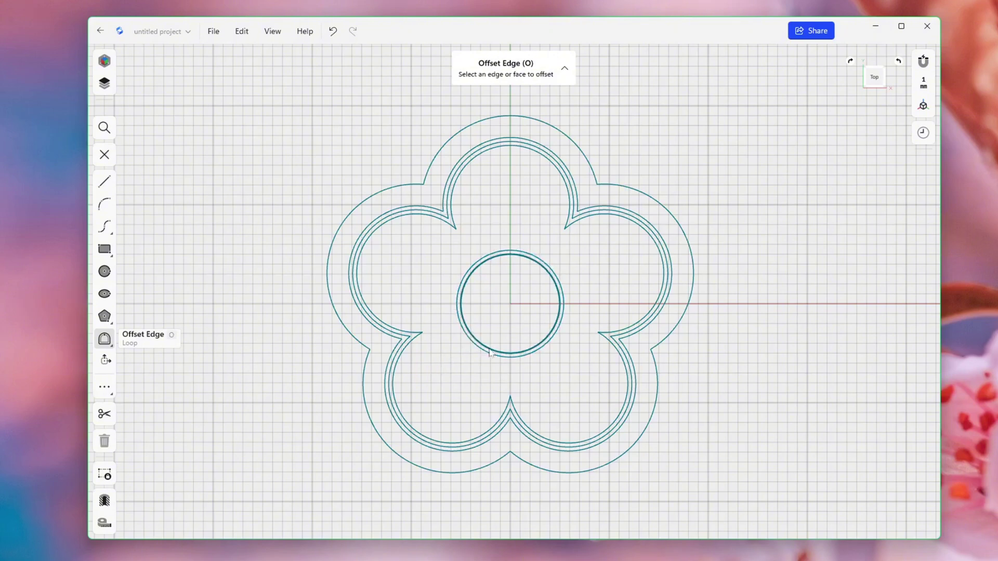
click(491, 354)
drag(491, 362, 479, 376)
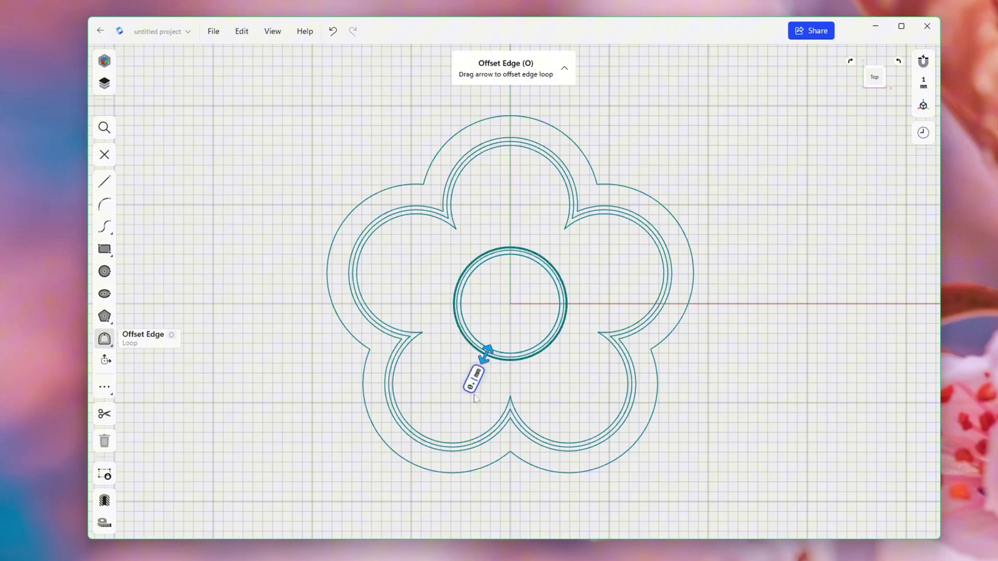
key(Return)
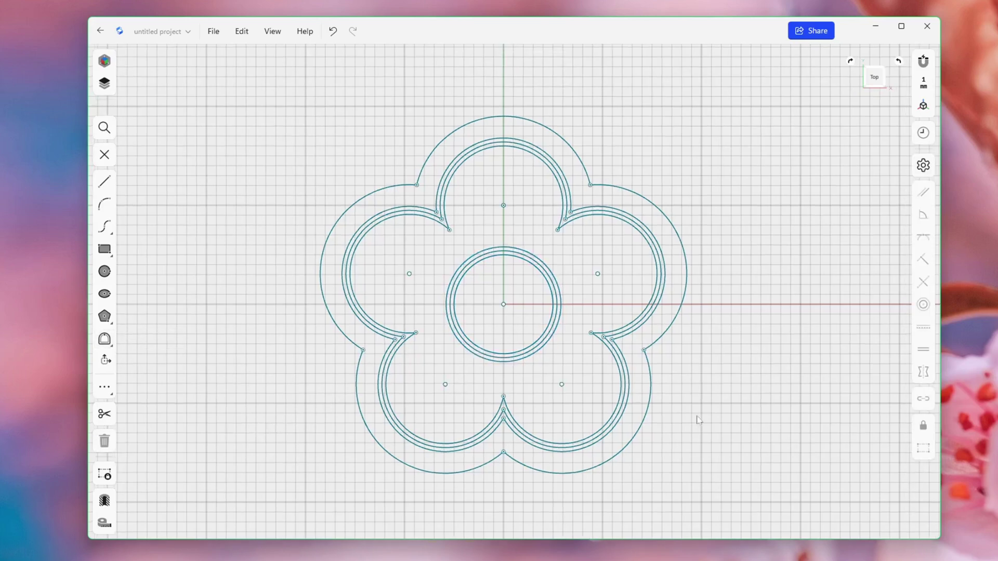
click(531, 368)
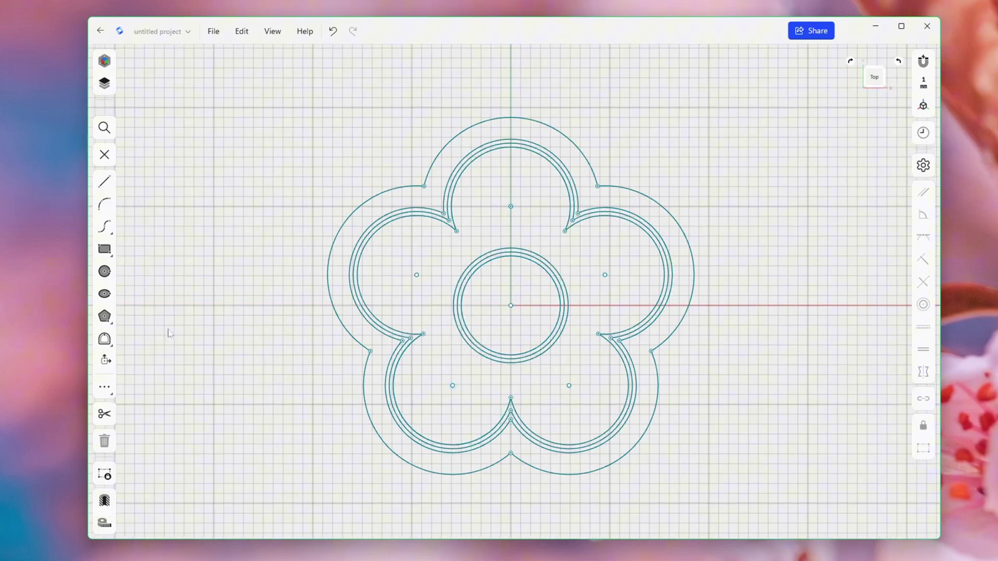
Step: Exit the sketch and orbit and zoom to a tilted close-up of the flower regions
click(105, 156)
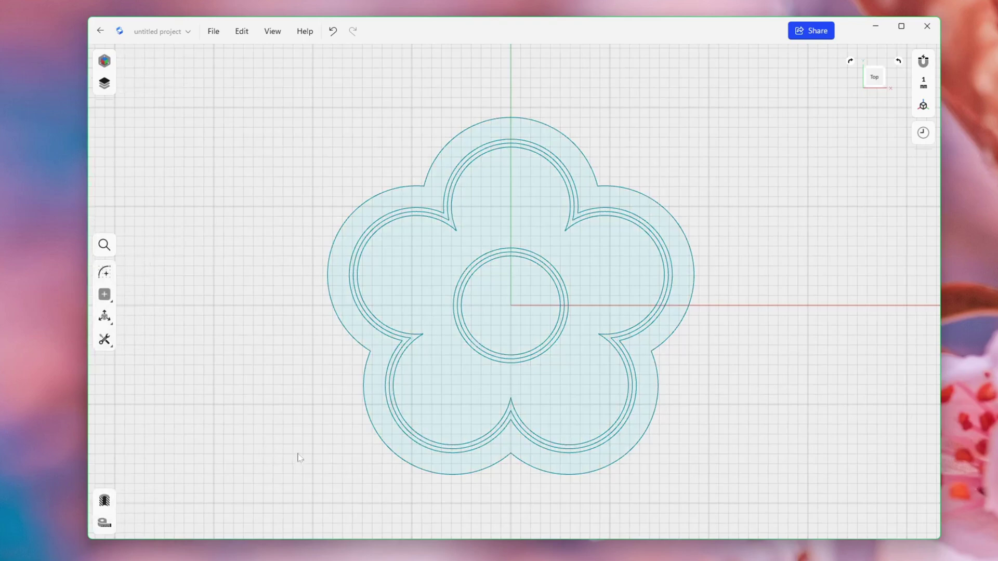
mouse_move(302, 457)
right_down()
mouse_move(319, 435)
mouse_move(307, 383)
right_up()
click(865, 79)
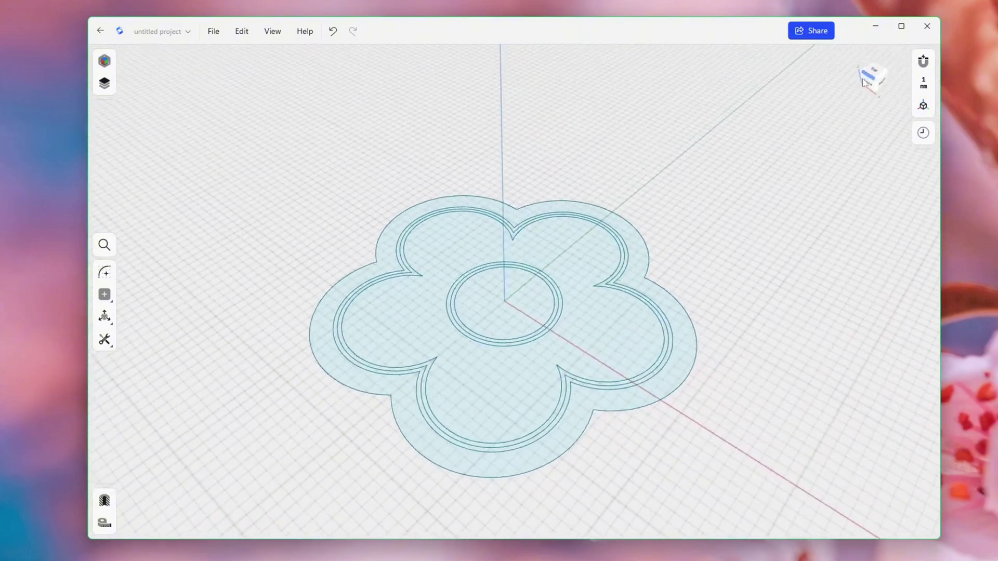
drag(864, 81, 871, 83)
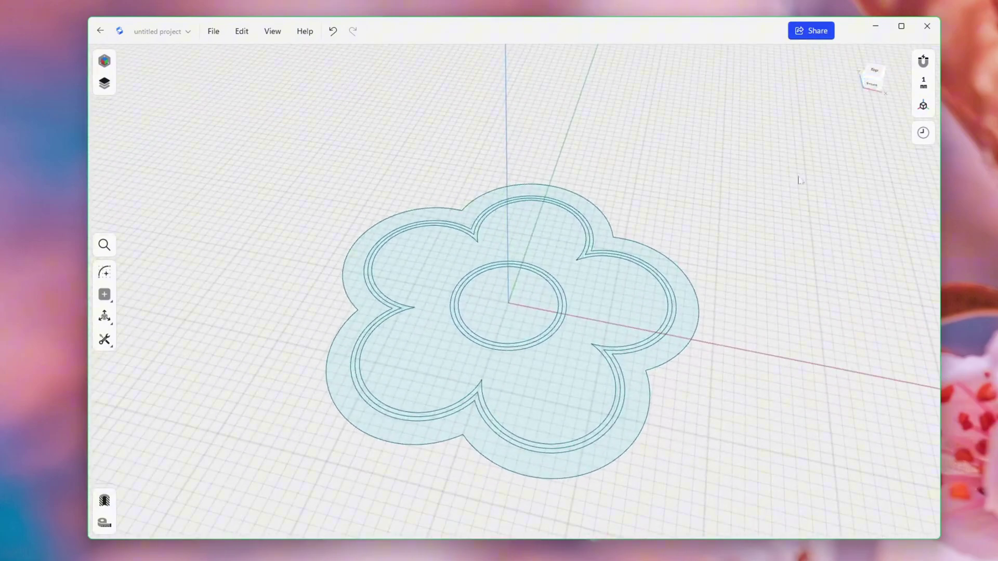
scroll(738, 275, up, 2)
scroll(718, 276, up, 3)
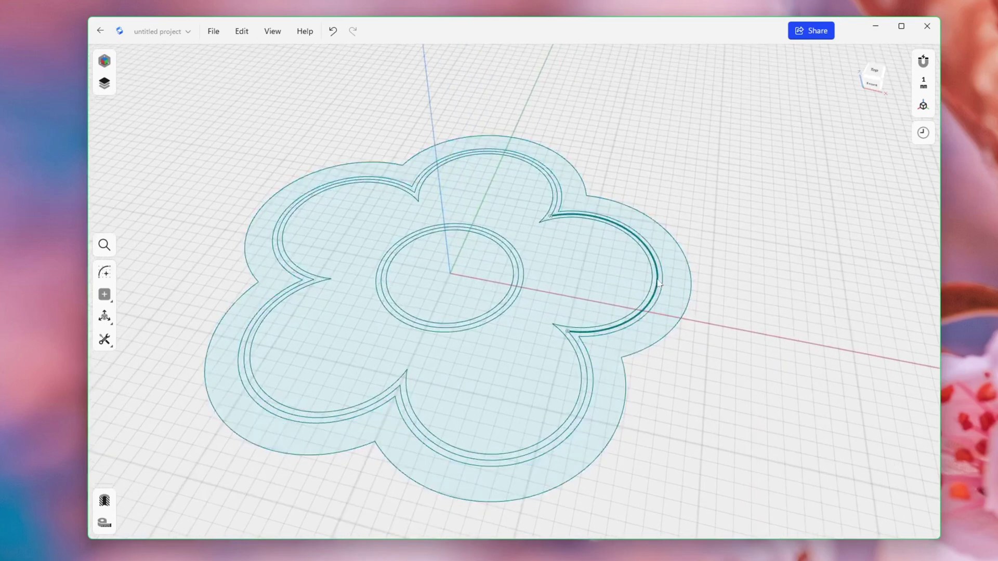
Step: Extrude the thin flower-shaped band into 15 mm tall petal walls
double_click(654, 283)
key(e)
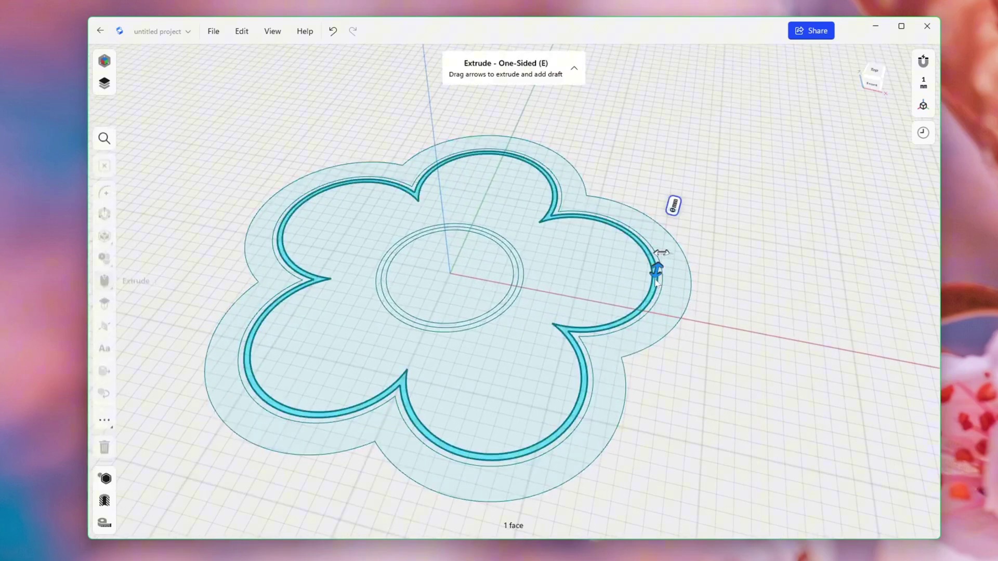
drag(658, 272, 666, 230)
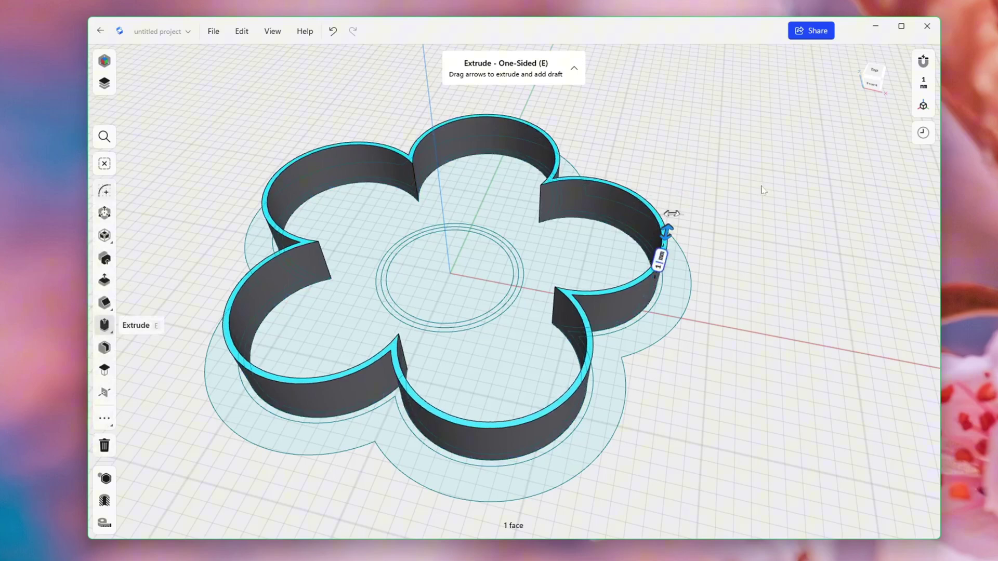
text(5)
key(Return)
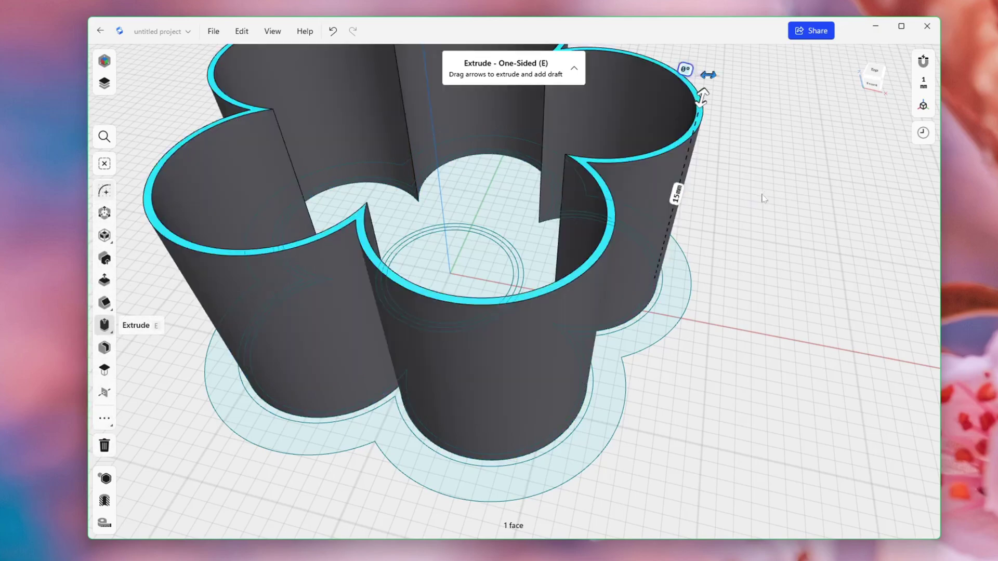
mouse_move(719, 379)
right_down()
mouse_move(686, 328)
mouse_move(726, 401)
right_up()
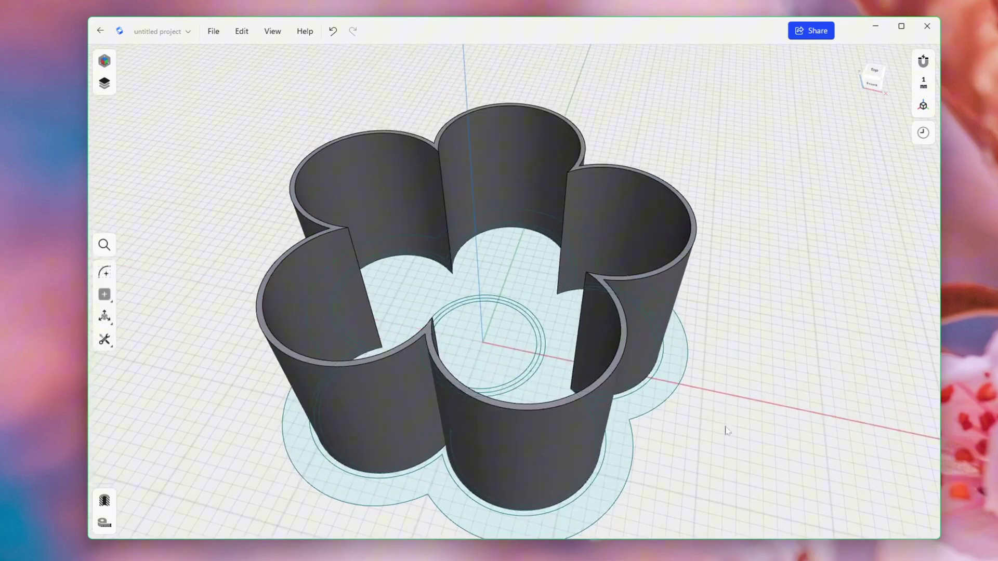
scroll(730, 375, up, 2)
scroll(638, 424, up, 5)
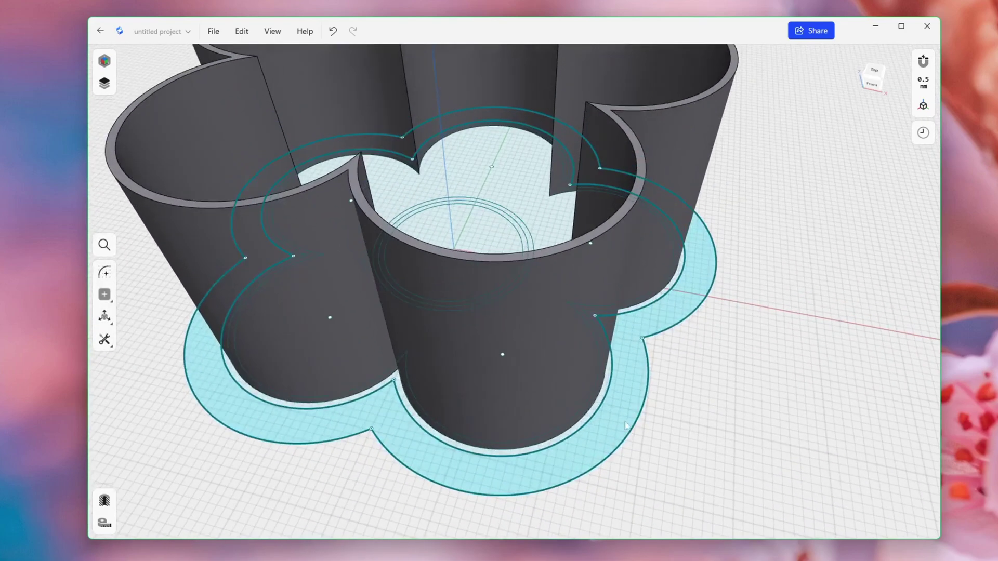
Step: Extrude the base ring up 10 mm and the outer flange about 1.8 mm
click(602, 402)
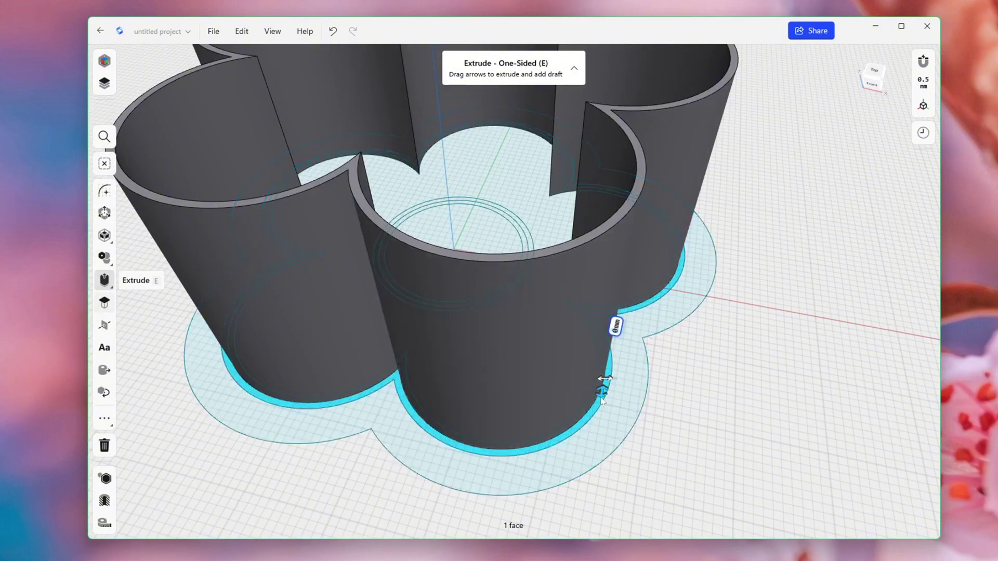
drag(601, 401, 610, 354)
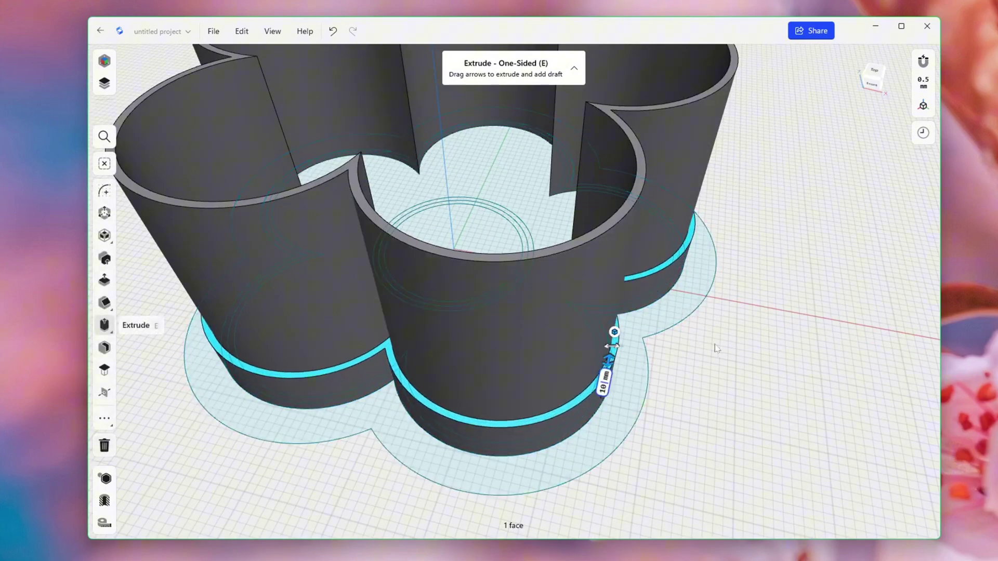
click(694, 366)
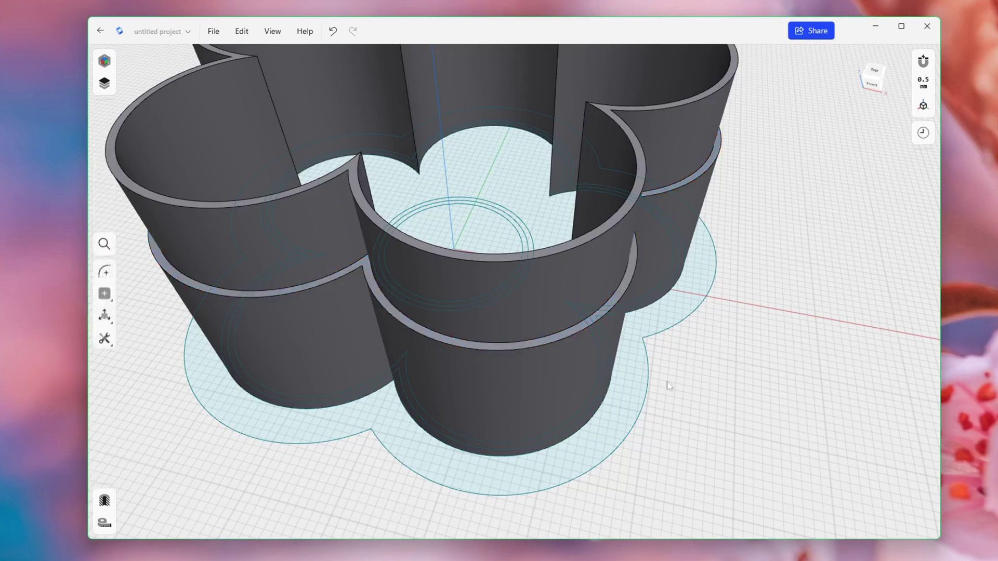
click(632, 387)
drag(632, 379, 635, 359)
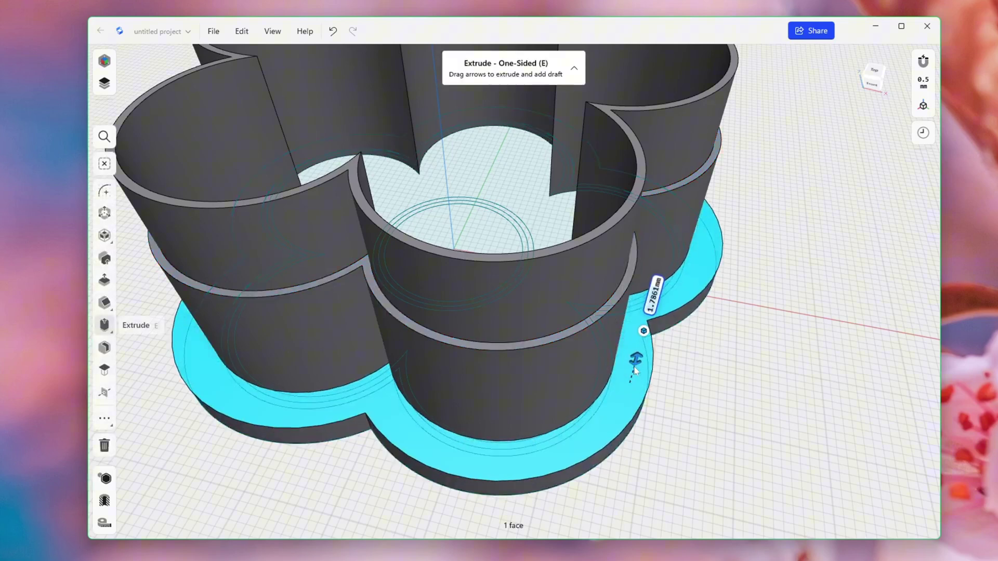
click(721, 413)
Step: Extrude the centre ring face upward 13.5 mm into a hollow tube
scroll(720, 413, down, 5)
scroll(713, 372, down, 3)
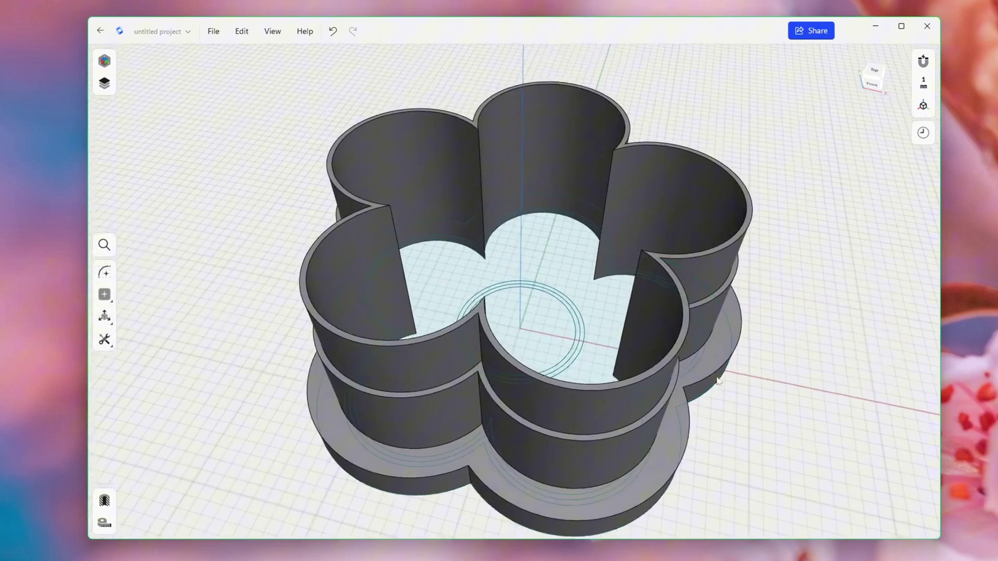
mouse_move(645, 300)
right_down()
mouse_move(690, 283)
mouse_move(669, 292)
mouse_move(662, 243)
mouse_move(704, 241)
mouse_move(679, 283)
right_up()
scroll(491, 333, up, 5)
scroll(491, 333, up, 3)
scroll(605, 312, up, 2)
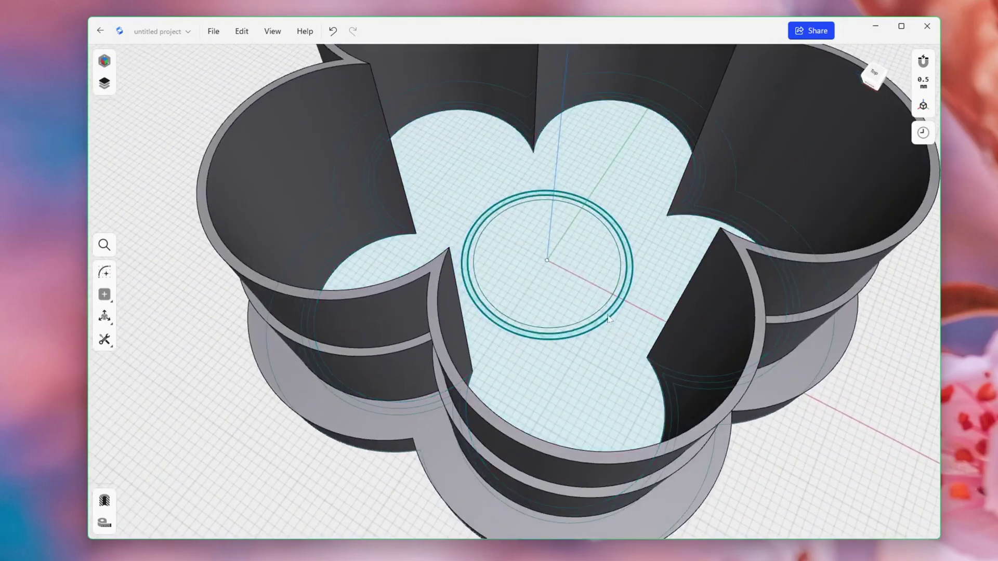
click(606, 312)
drag(606, 311, 612, 286)
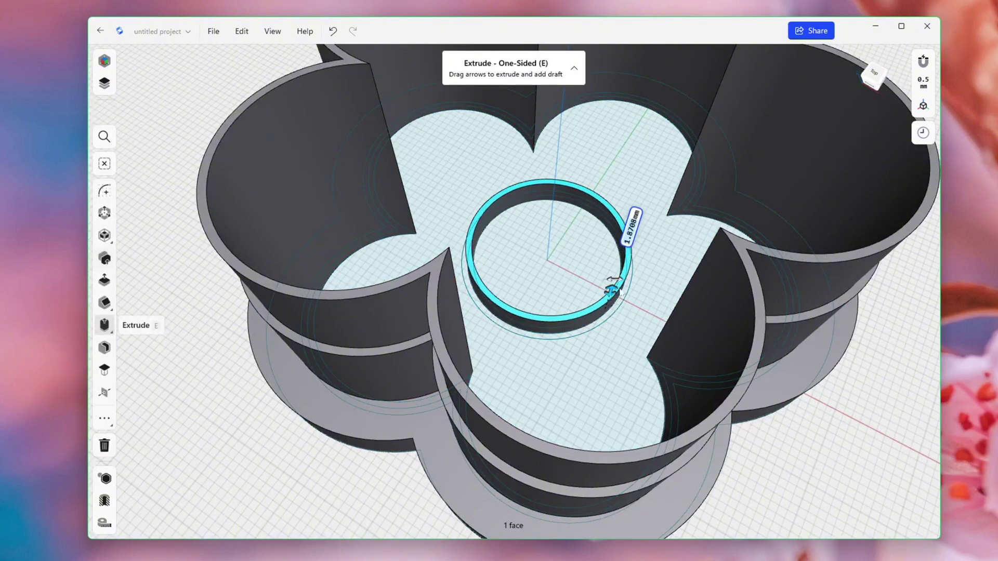
text(5)
key(Return)
click(781, 448)
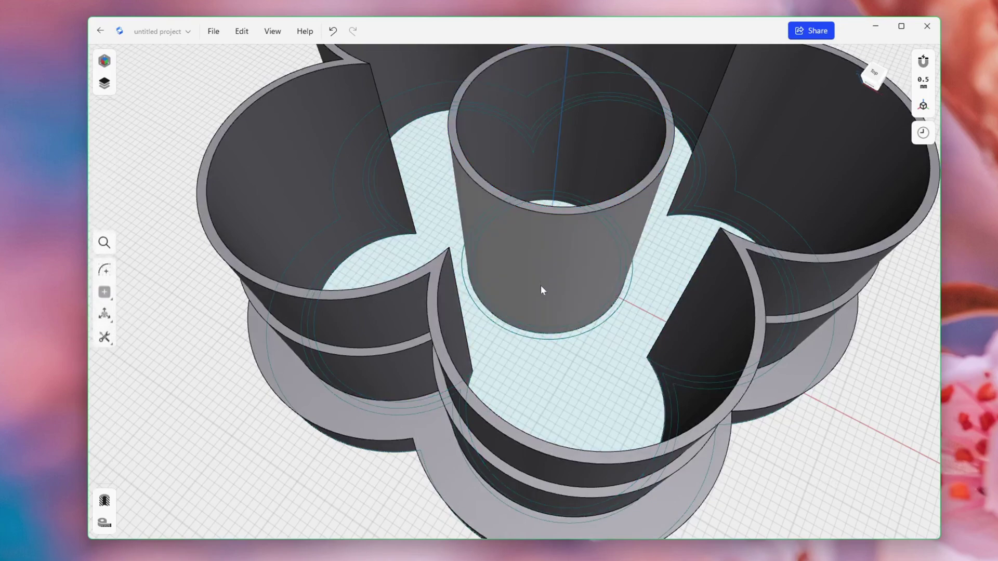
right_drag(540, 282, 598, 256)
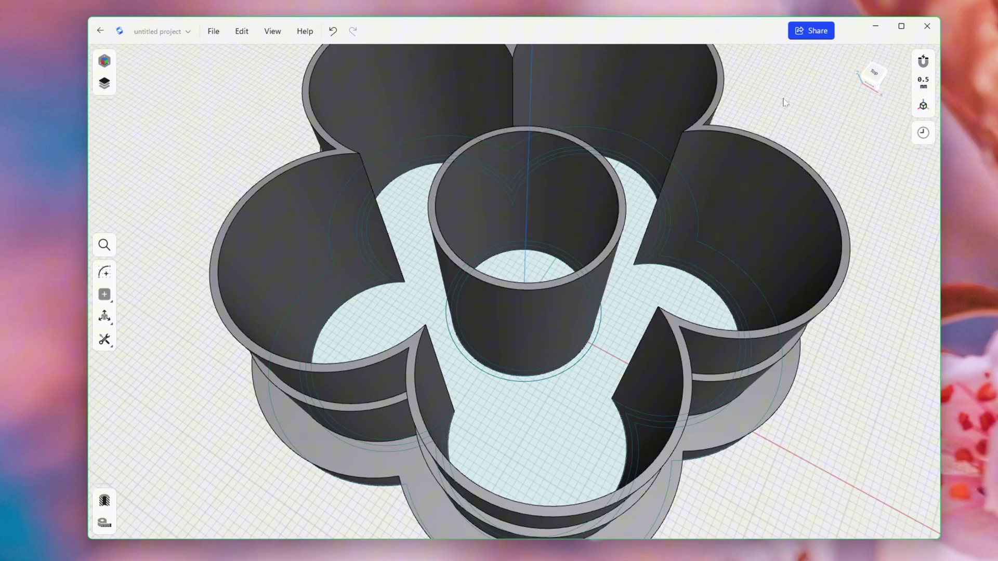
Step: Extrude the ring face around the centre cylinder up by 10 mm
scroll(585, 364, up, 3)
scroll(585, 364, up, 2)
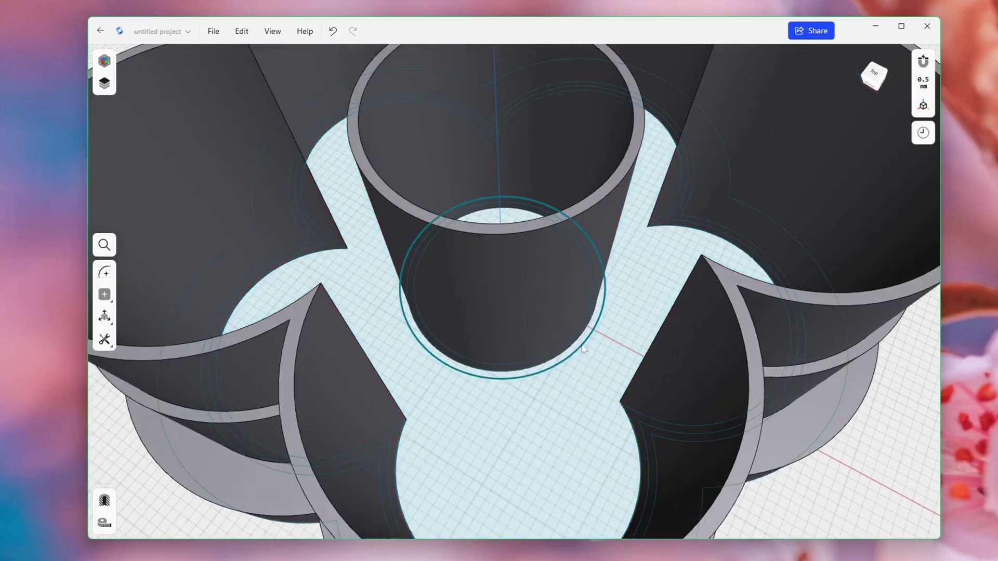
click(583, 347)
click(582, 344)
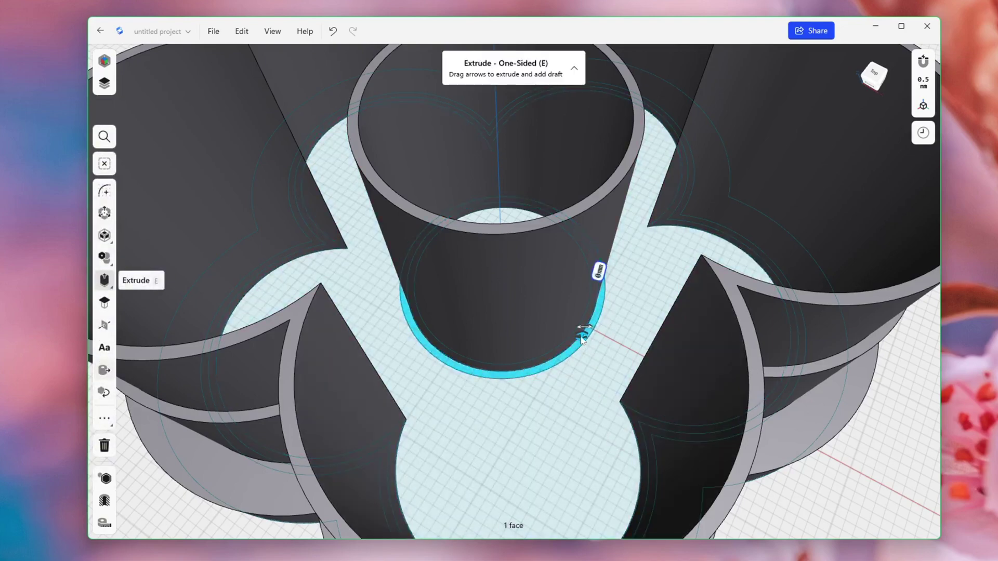
drag(582, 338, 586, 214)
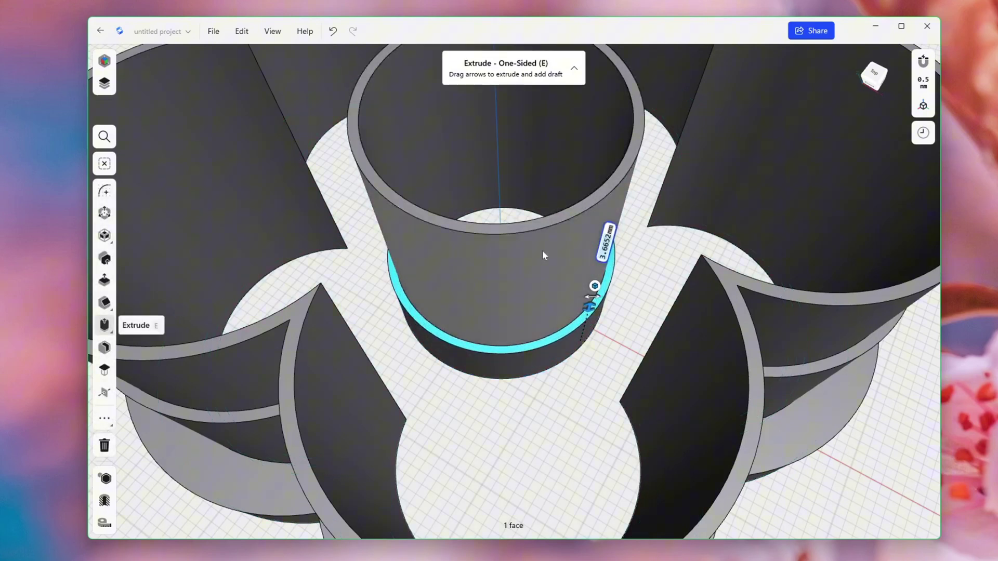
text(10)
key(Return)
click(826, 471)
Step: Orbit and pan the view to inspect the whole cutter
scroll(560, 337, down, 5)
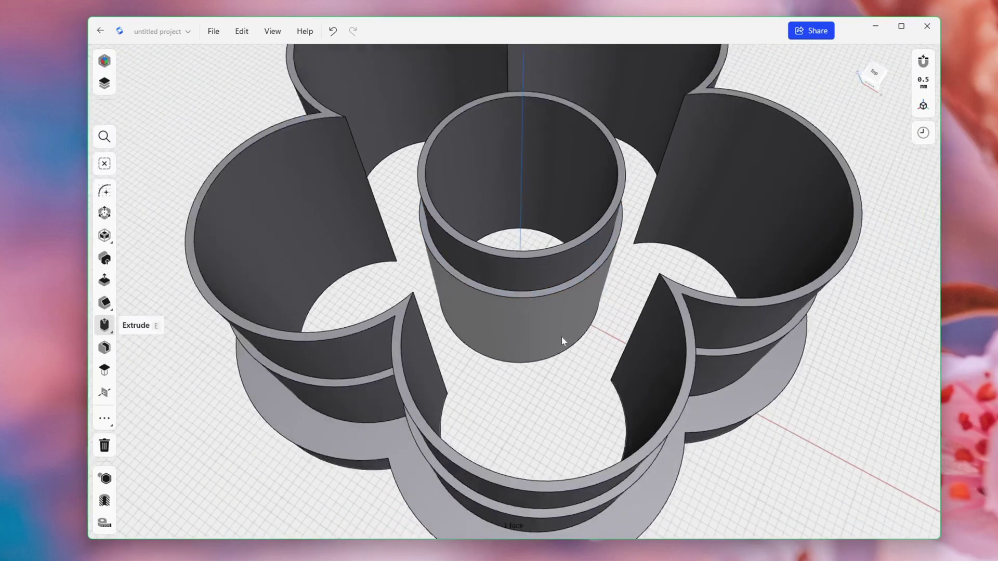
right_drag(603, 393, 559, 334)
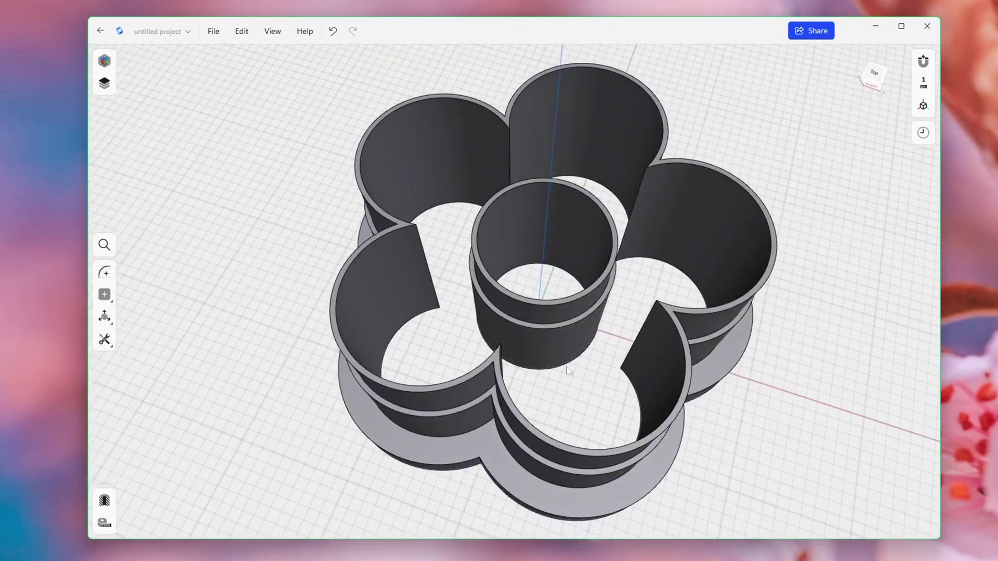
scroll(568, 371, down, 2)
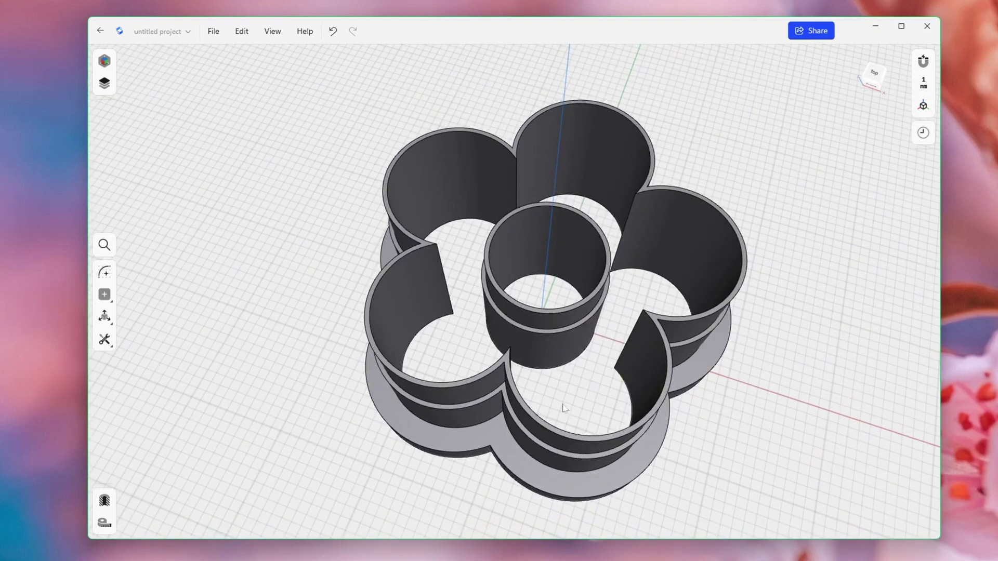
middle_drag(568, 407, 581, 406)
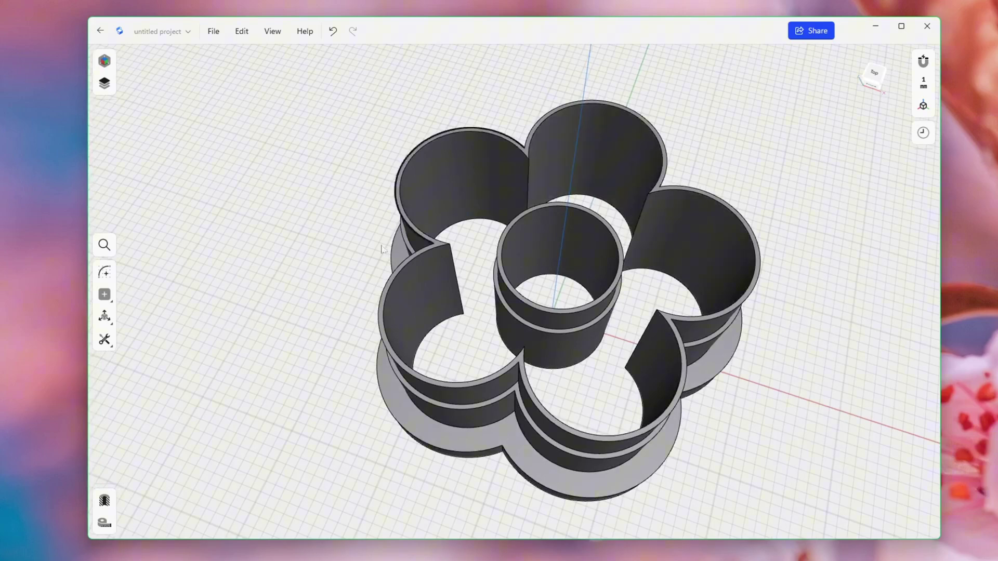
middle_drag(726, 434, 706, 425)
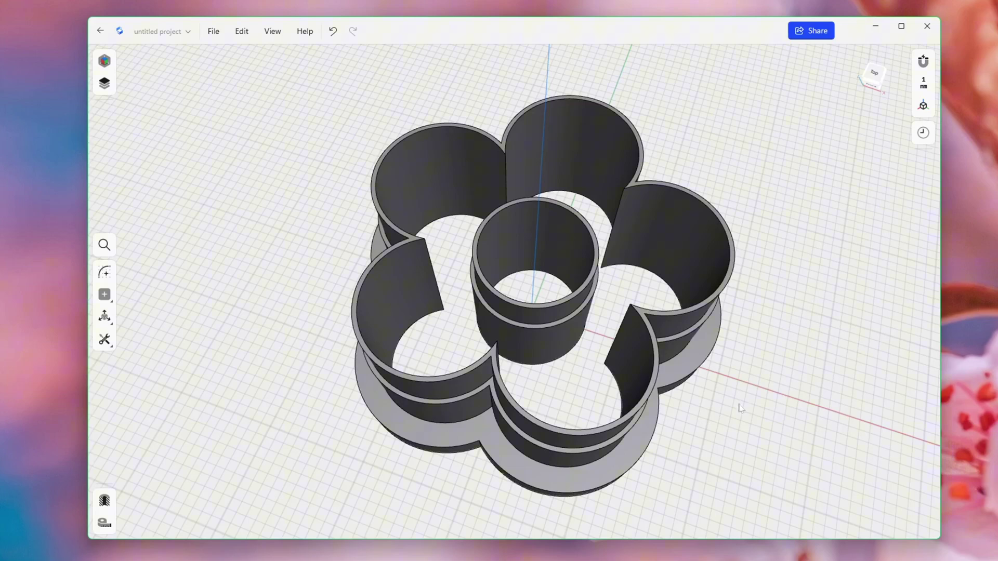
scroll(702, 468, down, 1)
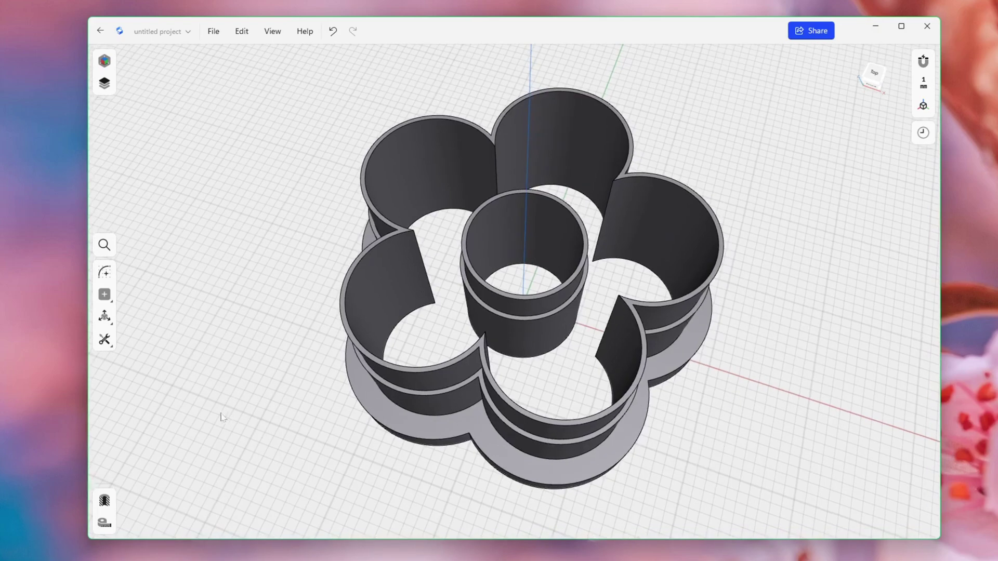
Step: Reopen Sketch 01 for editing from the Items list, viewed normal to the sketch
click(104, 85)
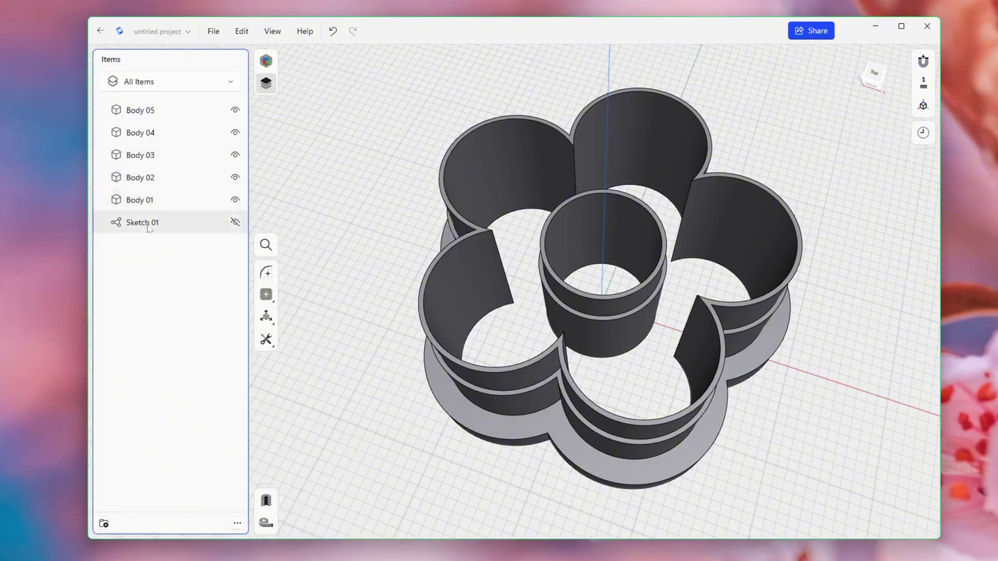
click(149, 228)
double_click(149, 227)
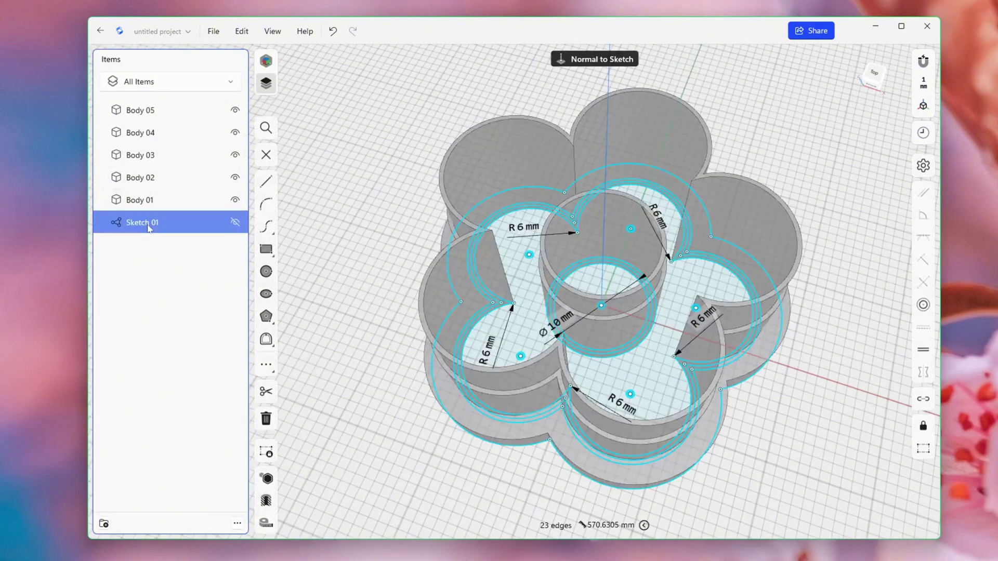
click(874, 73)
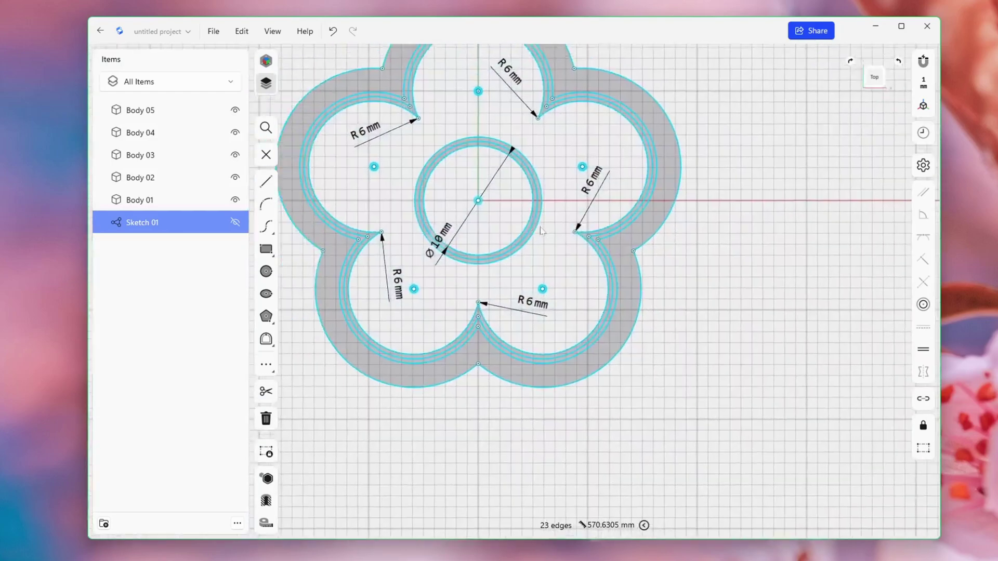
click(788, 348)
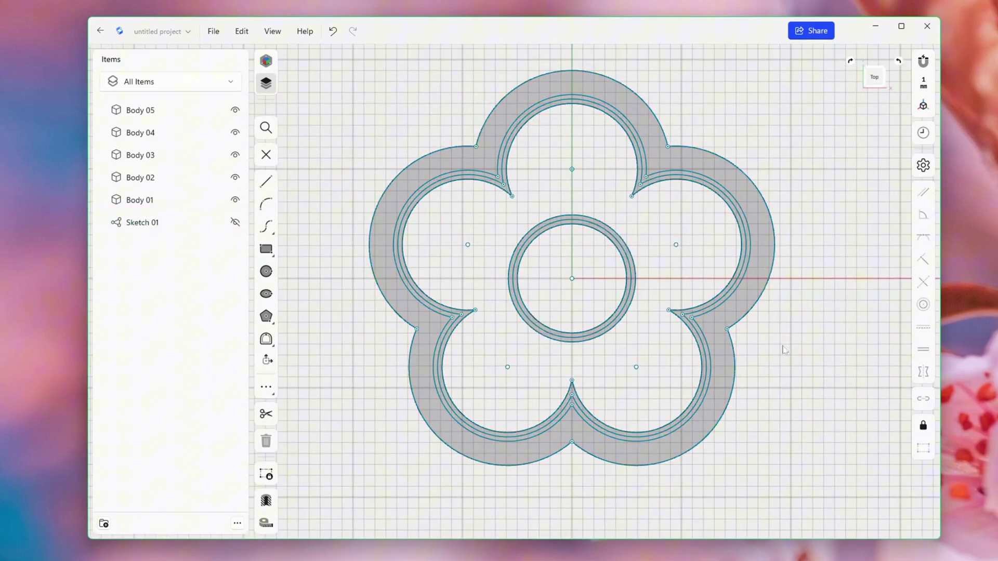
Step: Hide Body 01 through Body 05 so only the sketch outlines show
click(235, 201)
click(235, 177)
click(235, 154)
click(235, 132)
click(235, 111)
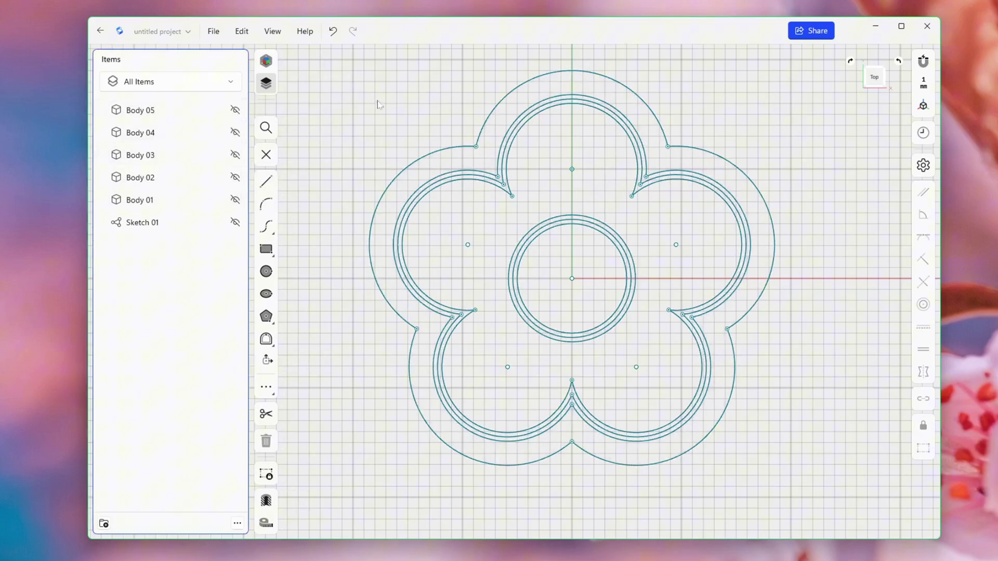
Step: Draw two lines across the flower sketch, one over the upper petals and one over the lower petals
click(270, 185)
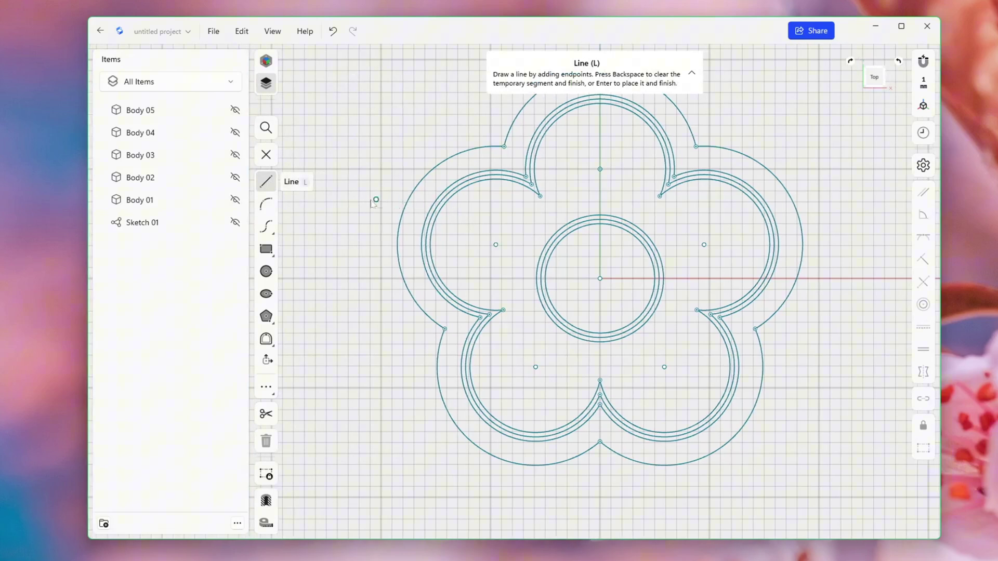
click(365, 199)
click(870, 194)
key(BackSpace)
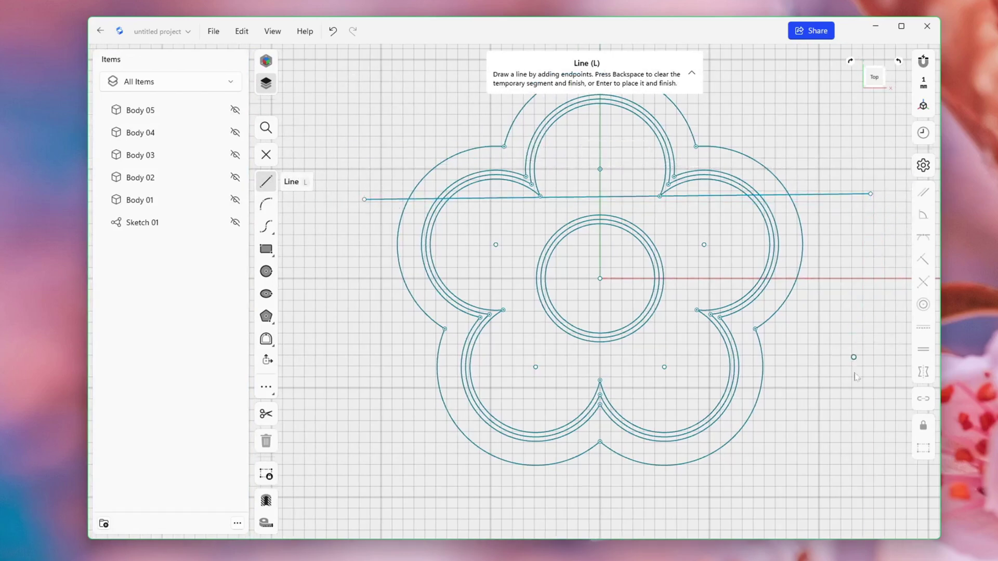
click(859, 361)
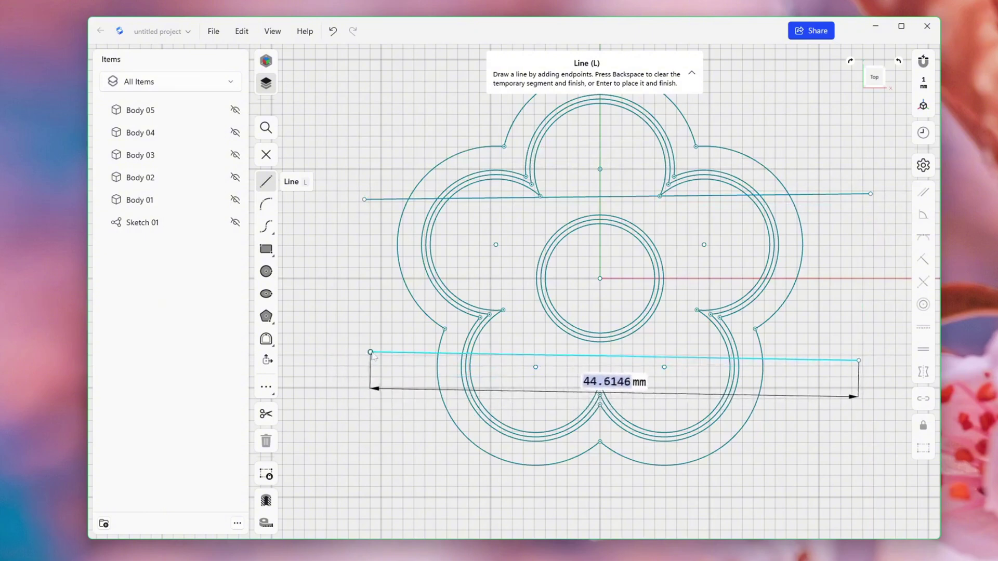
key(Return)
key(Escape)
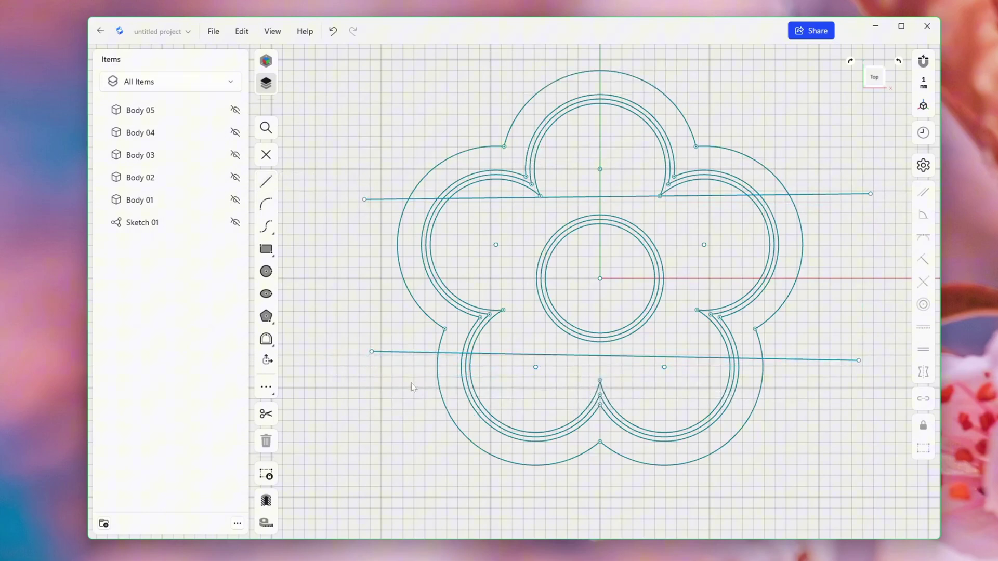
Step: Constrain both new lines to be horizontal
click(415, 353)
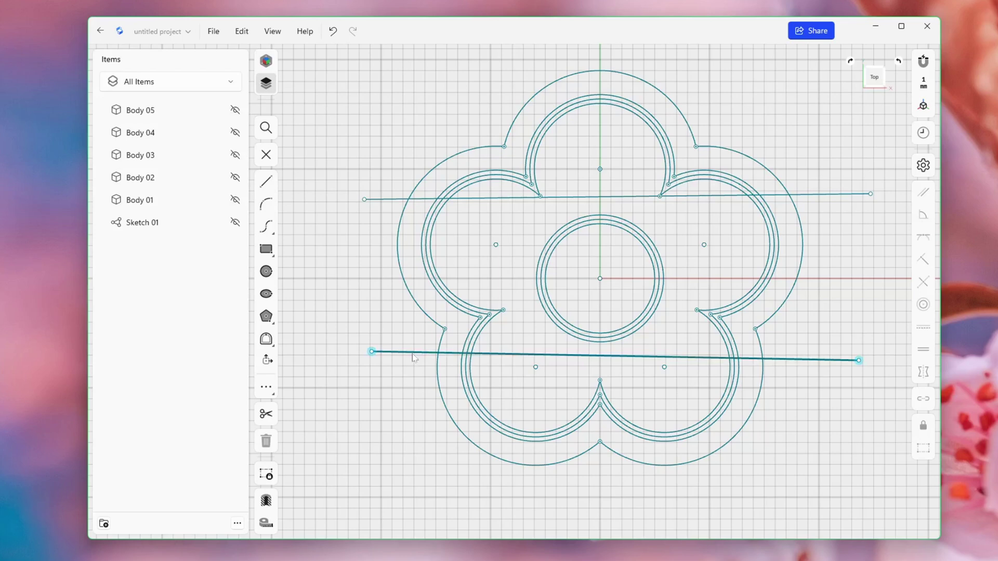
click(394, 199)
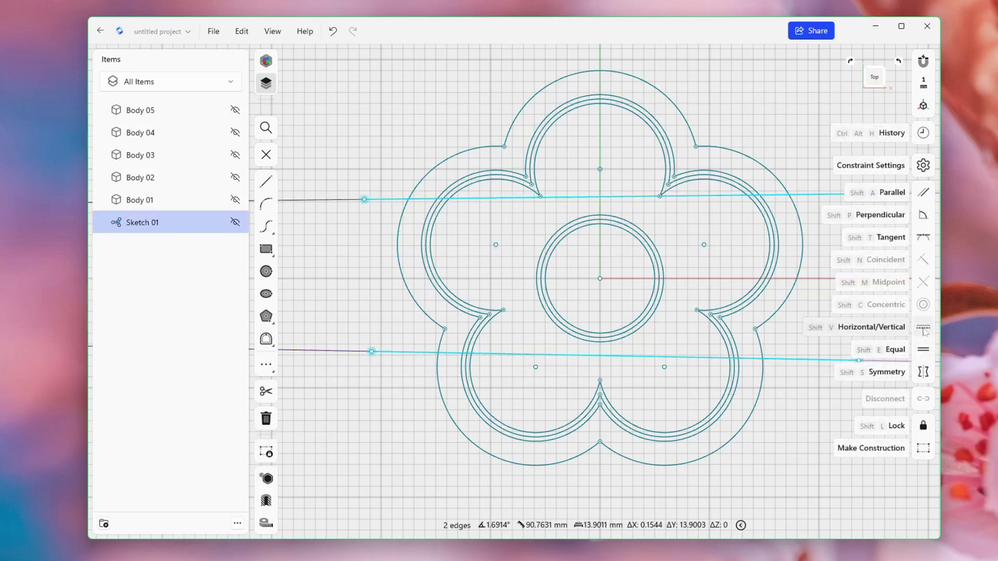
click(924, 330)
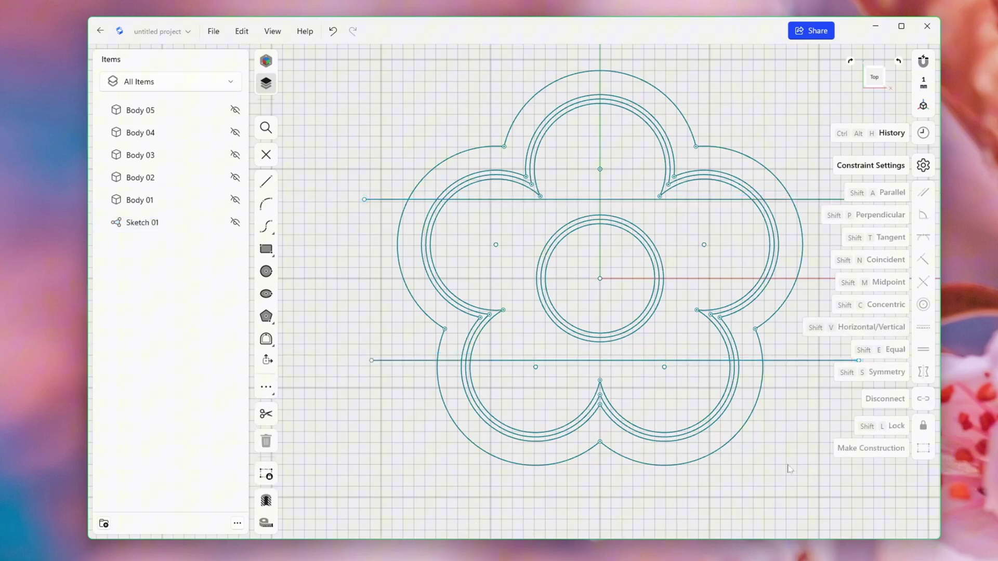
scroll(669, 284, right, 2)
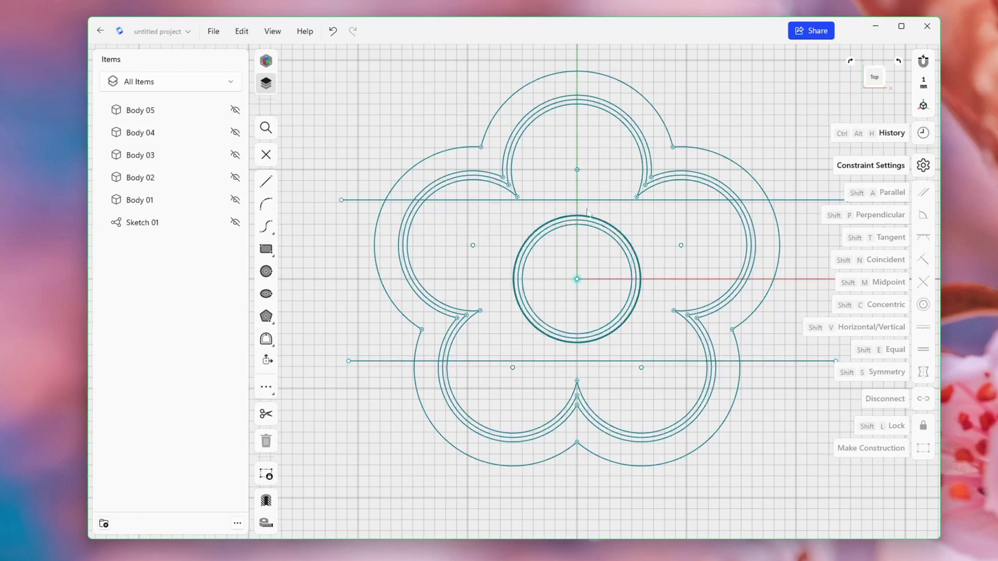
Step: Drag the upper line down and the lower line up toward the centre ring
click(509, 199)
scroll(597, 202, up, 2)
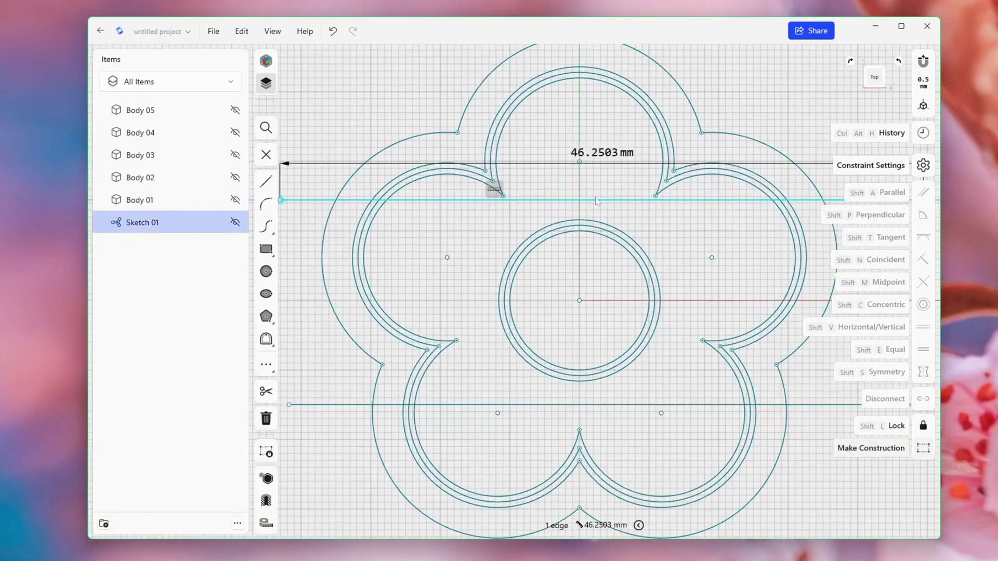
drag(596, 202, 594, 220)
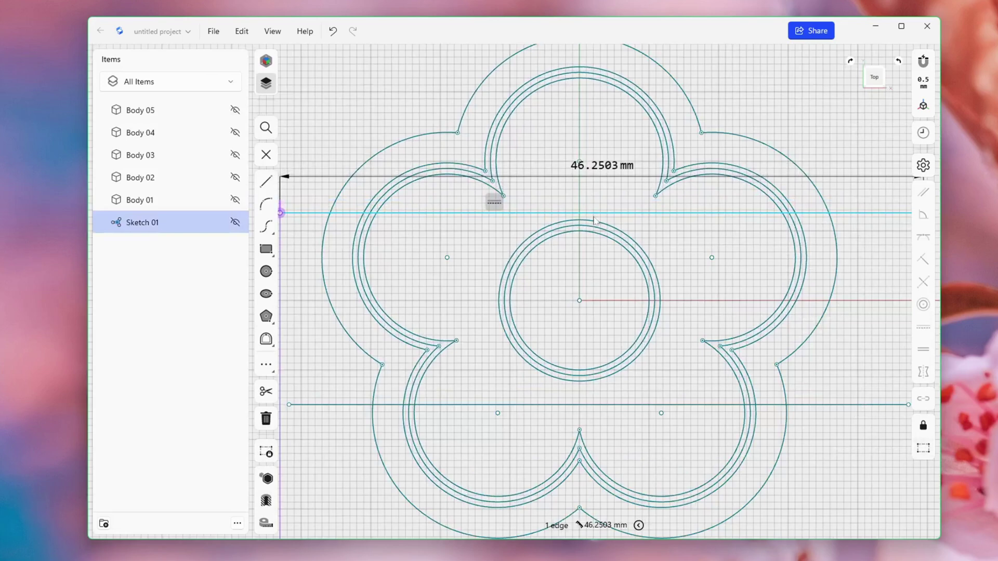
click(600, 405)
drag(600, 405, 609, 387)
key(Escape)
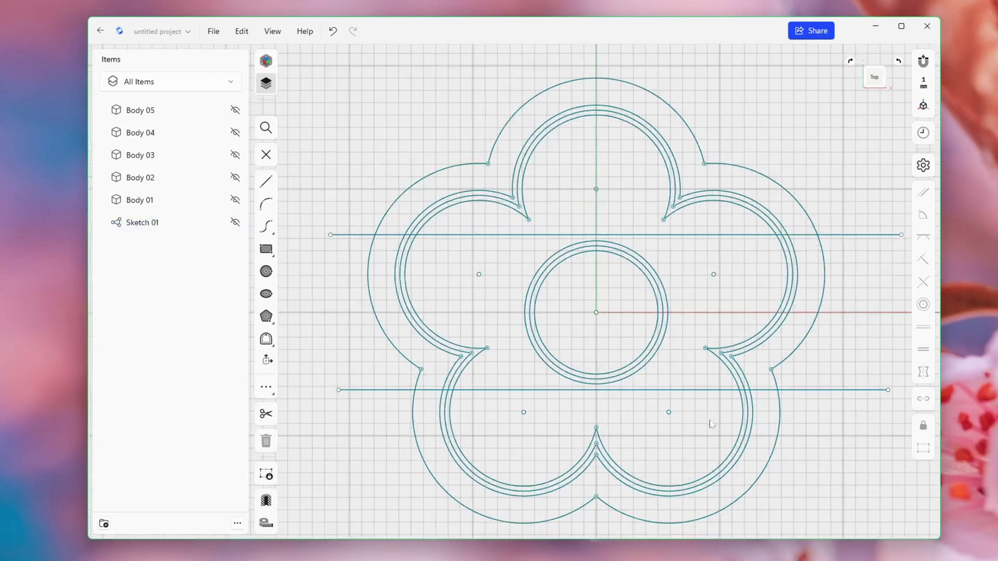
scroll(707, 403, down, 2)
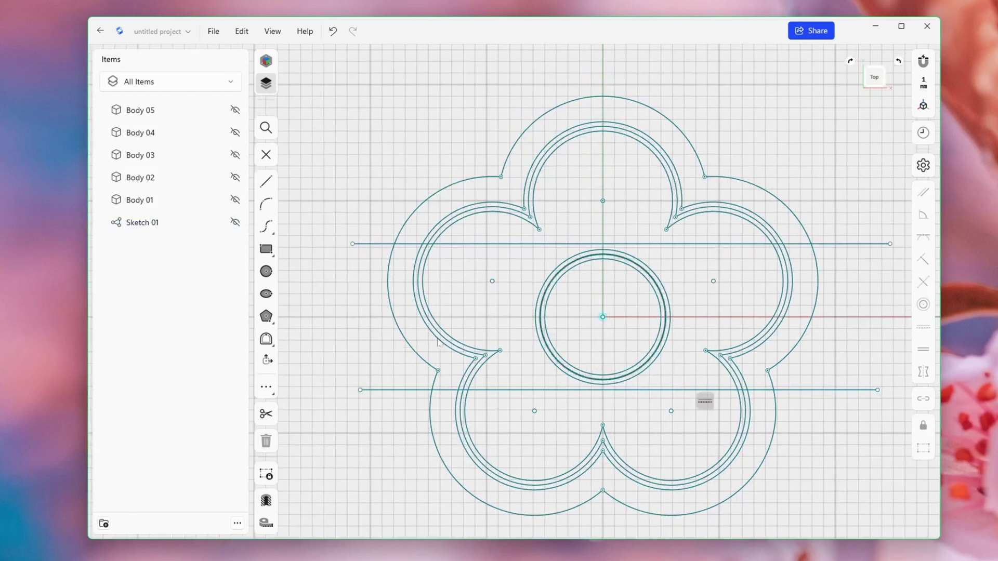
Step: Trim away both horizontal lines' ends lying outside the inner petal outline, including the leftover stub
click(266, 414)
click(410, 390)
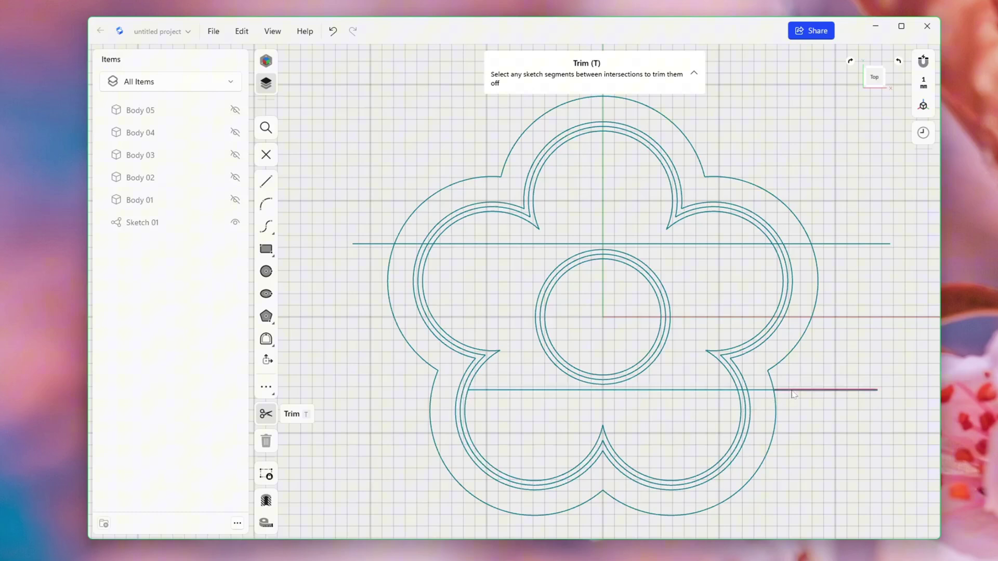
click(822, 390)
click(839, 248)
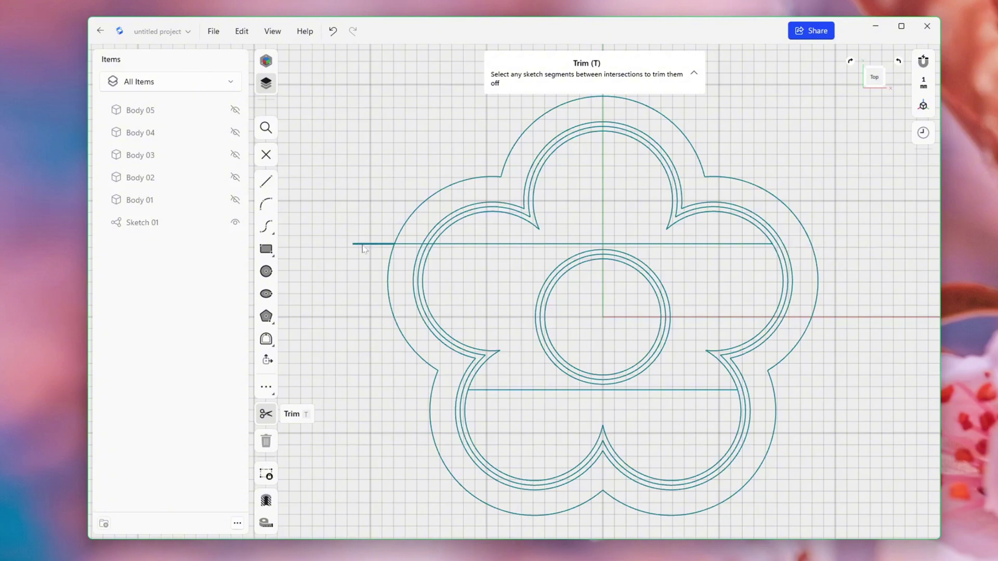
click(410, 246)
click(428, 246)
scroll(362, 289, down, 2)
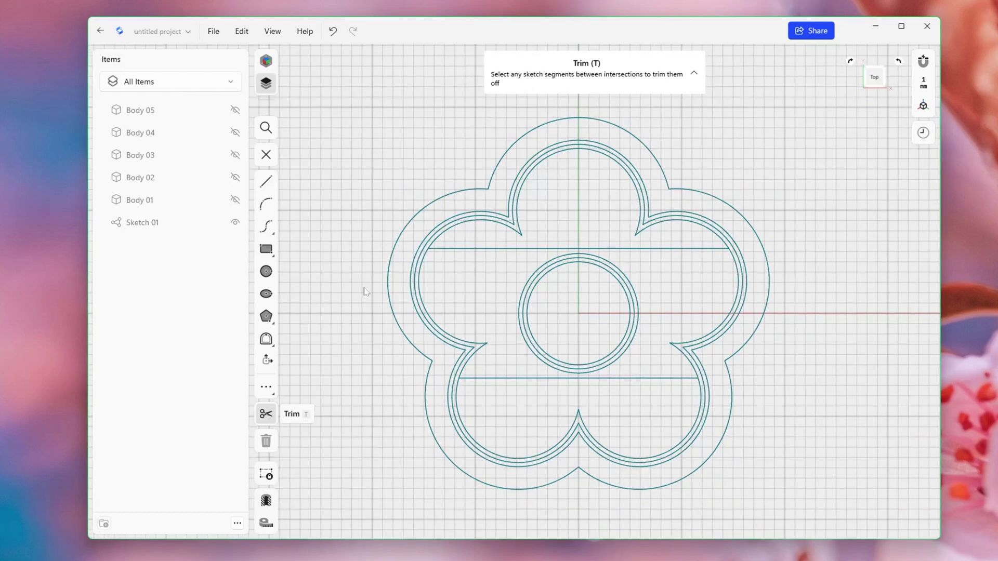
Step: Exit sketching, close the Items panel and tilt to a perspective view
click(267, 156)
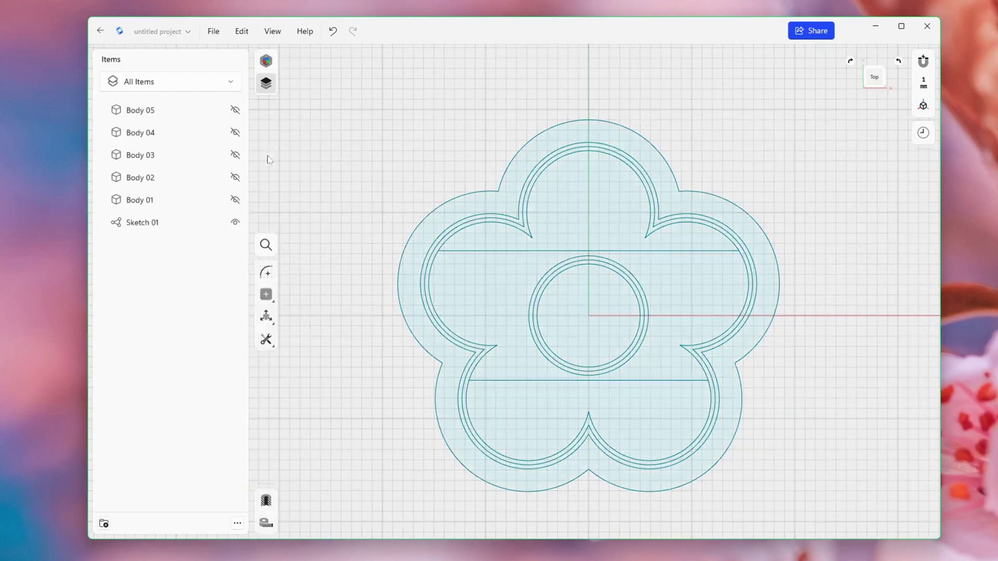
click(266, 83)
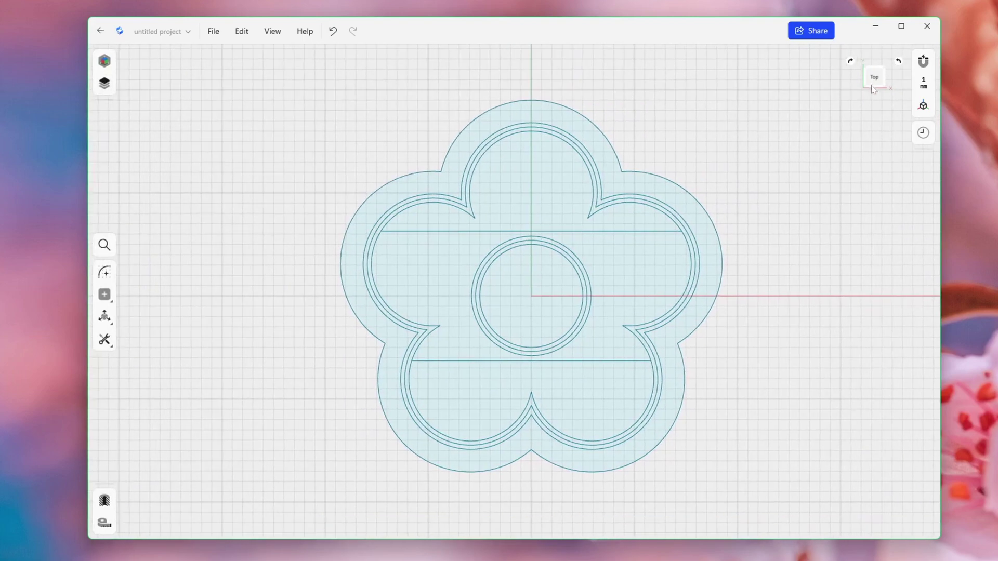
drag(872, 89, 817, 146)
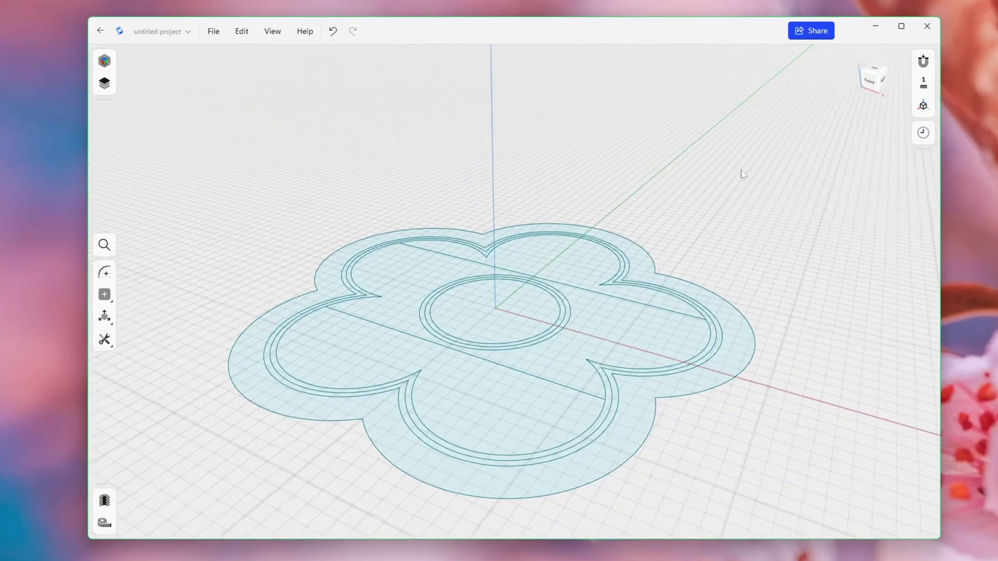
scroll(743, 172, left, 3)
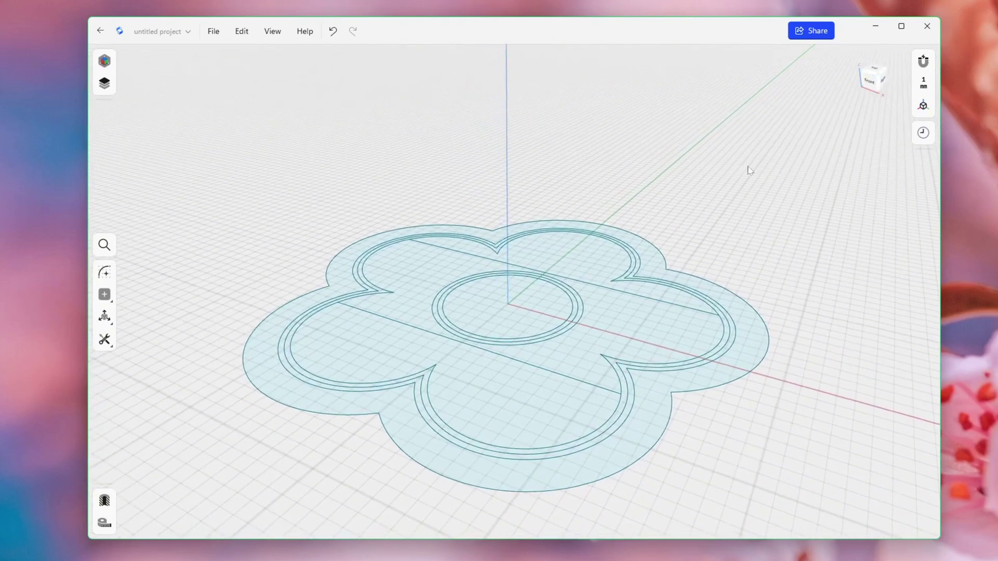
Step: Unhide Body 05 through Body 01 in the Items list
click(105, 84)
click(235, 110)
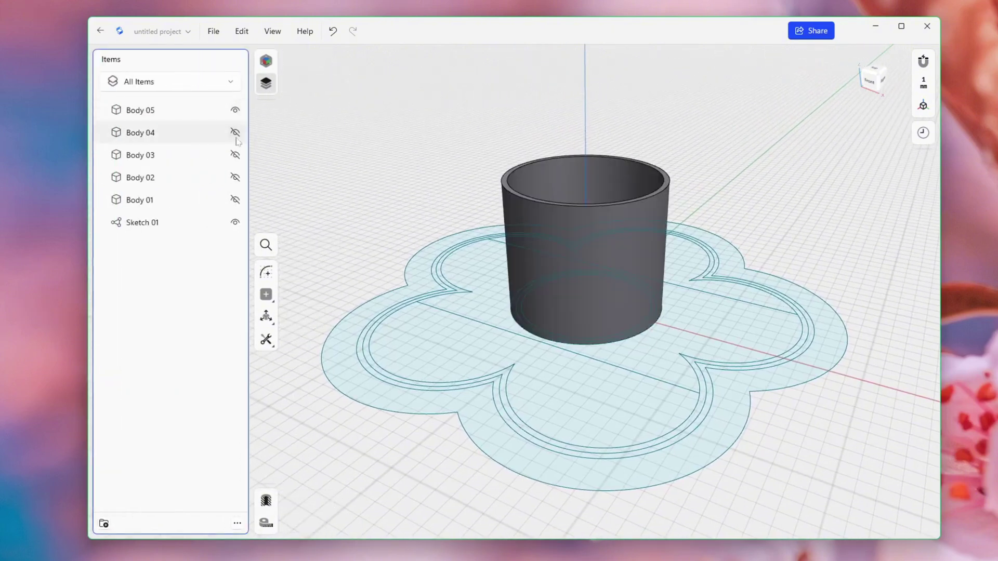
click(235, 132)
click(235, 155)
click(235, 177)
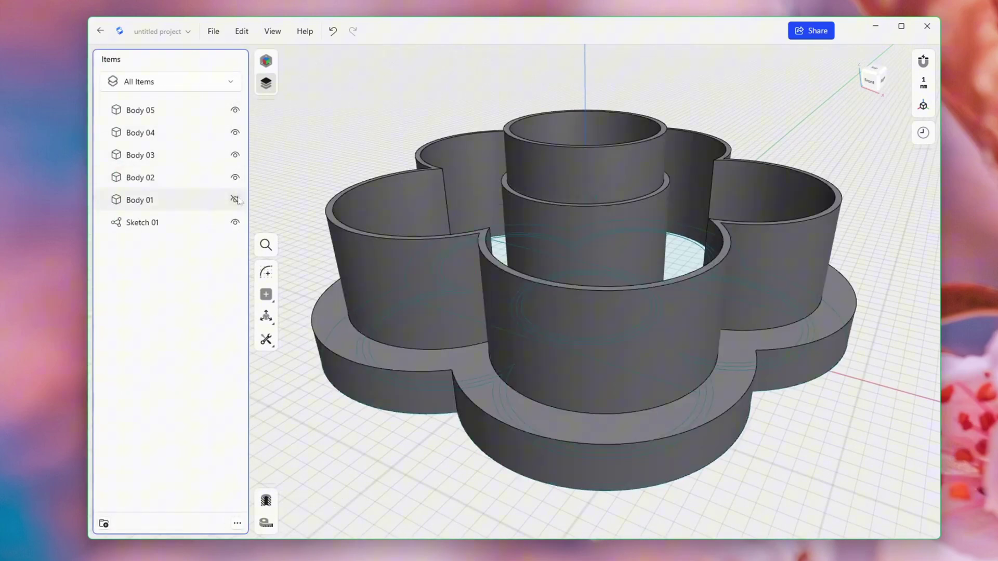
click(235, 200)
scroll(713, 416, up, 3)
Step: Extrude the central strip between the two lines about 3 mm into a flat bridge body
mouse_move(713, 416)
right_down()
mouse_move(599, 297)
mouse_move(609, 310)
mouse_move(646, 208)
mouse_move(586, 400)
mouse_move(597, 423)
right_up()
click(644, 377)
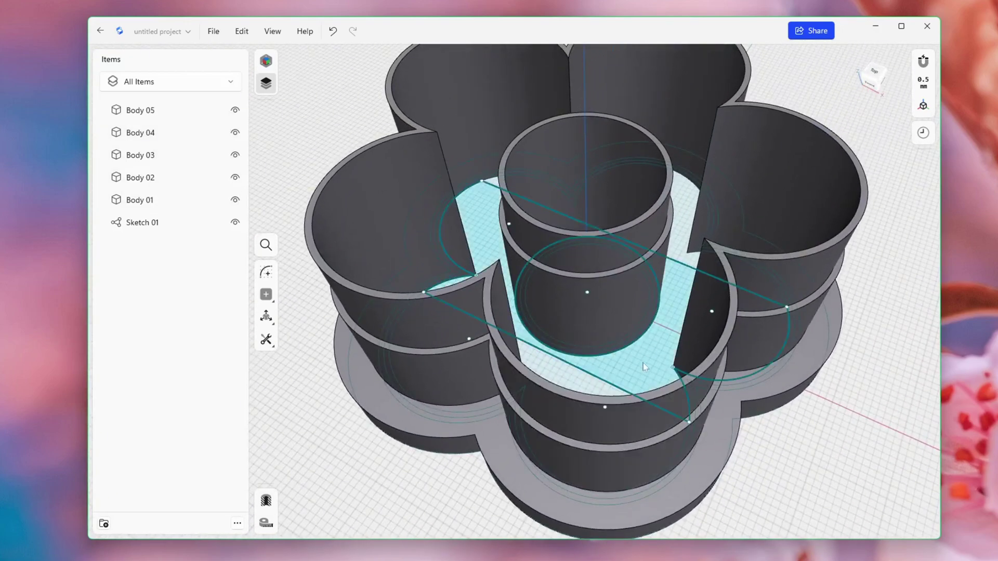
click(640, 367)
mouse_move(641, 367)
right_down()
mouse_move(575, 350)
mouse_move(551, 276)
mouse_move(627, 355)
right_up()
click(684, 317)
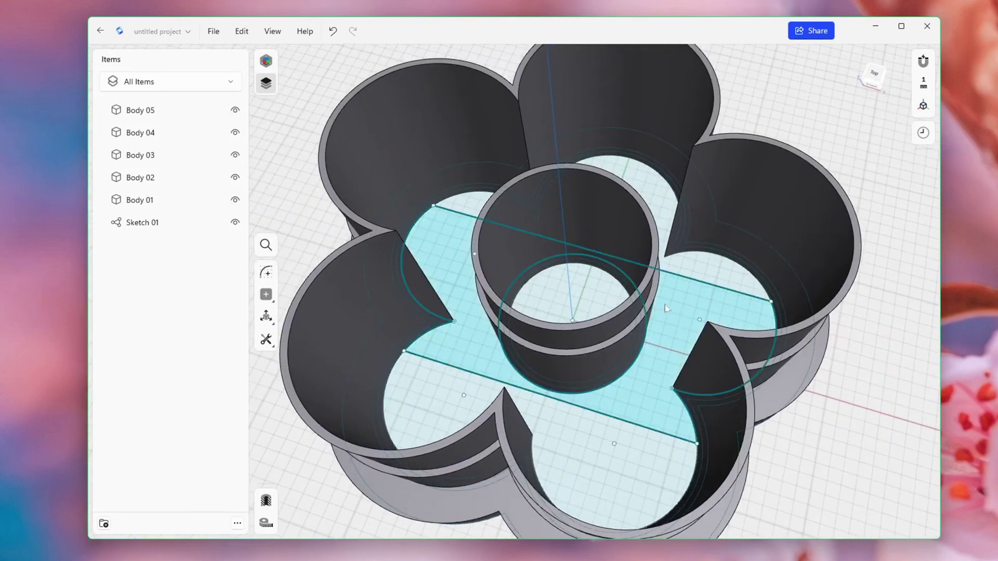
click(669, 307)
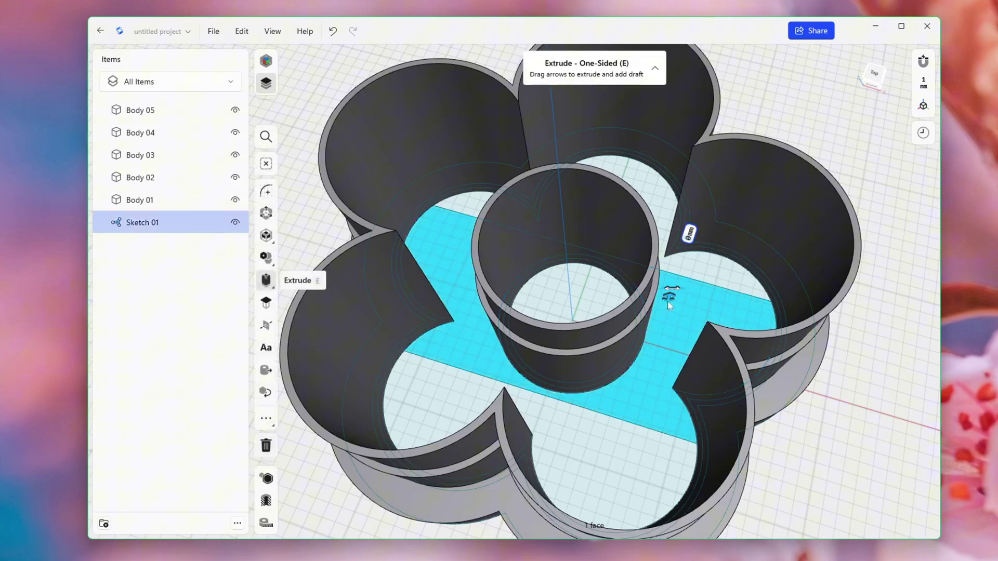
drag(669, 304, 674, 275)
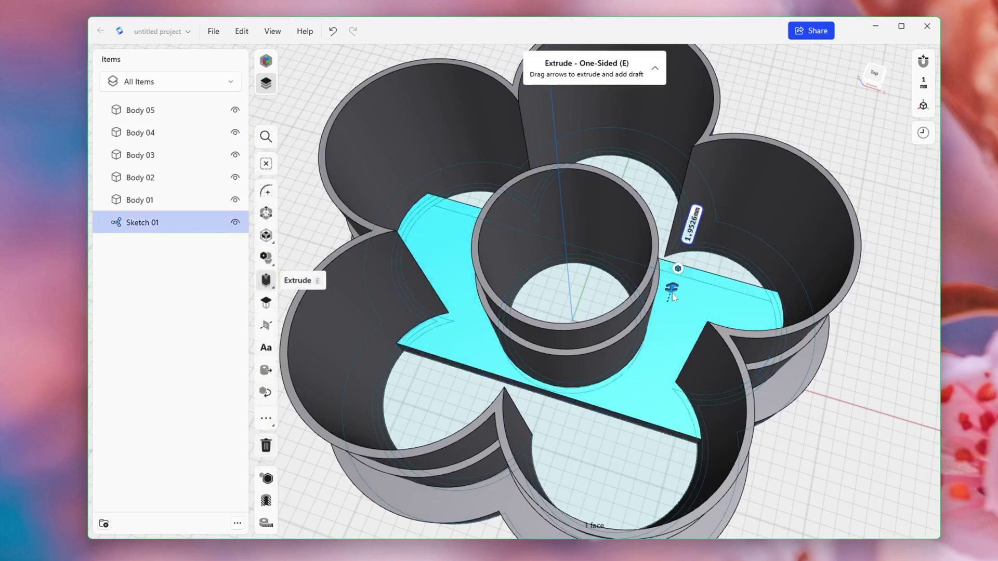
click(821, 450)
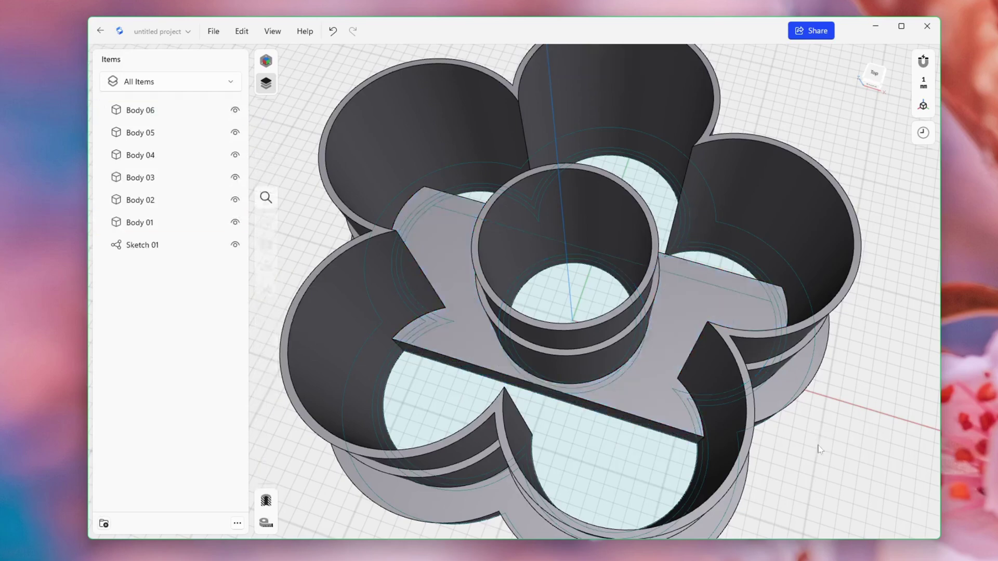
click(235, 245)
scroll(552, 351, down, 3)
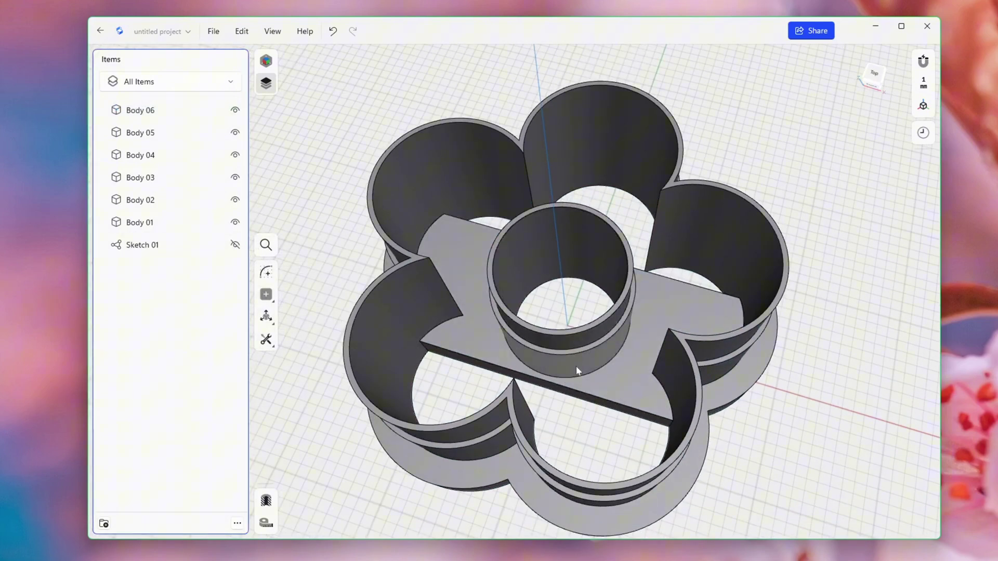
middle_drag(576, 366, 634, 399)
right_drag(634, 398, 754, 433)
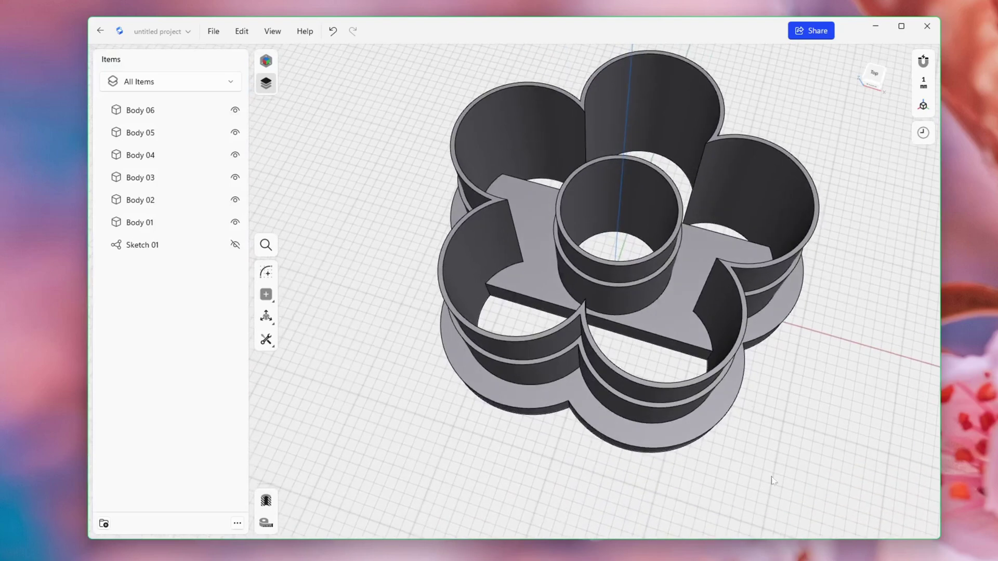
mouse_move(774, 481)
right_down()
mouse_move(785, 436)
mouse_move(734, 345)
mouse_move(761, 330)
right_up()
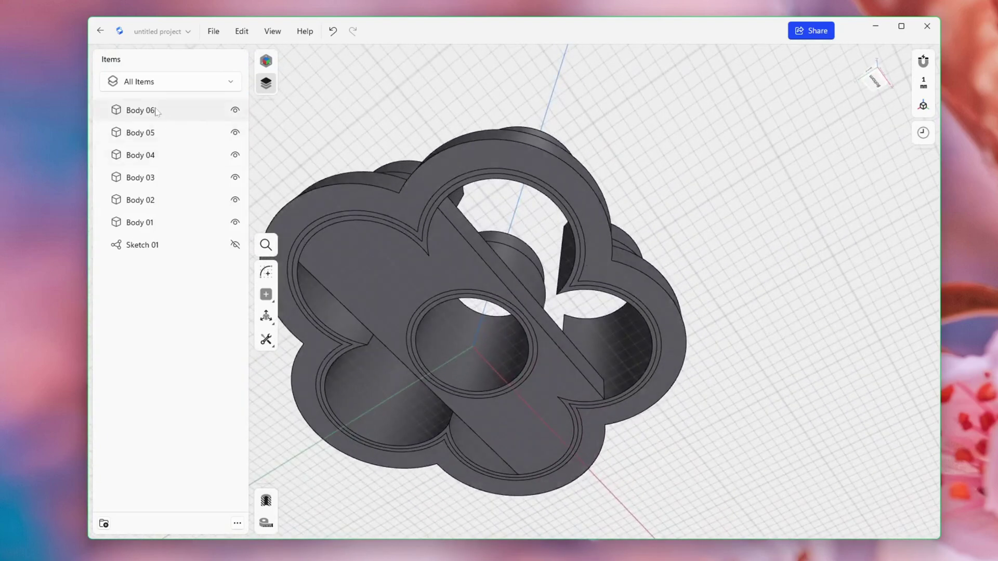
click(140, 132)
key(Down)
key(Down)
key(Down)
key(Down)
click(747, 223)
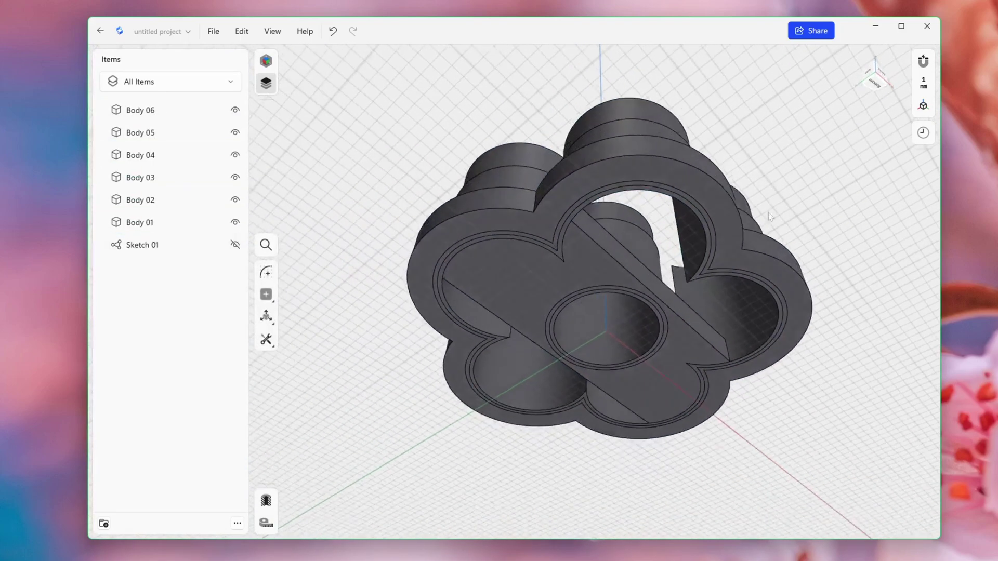
mouse_move(748, 223)
right_down()
mouse_move(749, 308)
mouse_move(656, 441)
mouse_move(674, 367)
right_up()
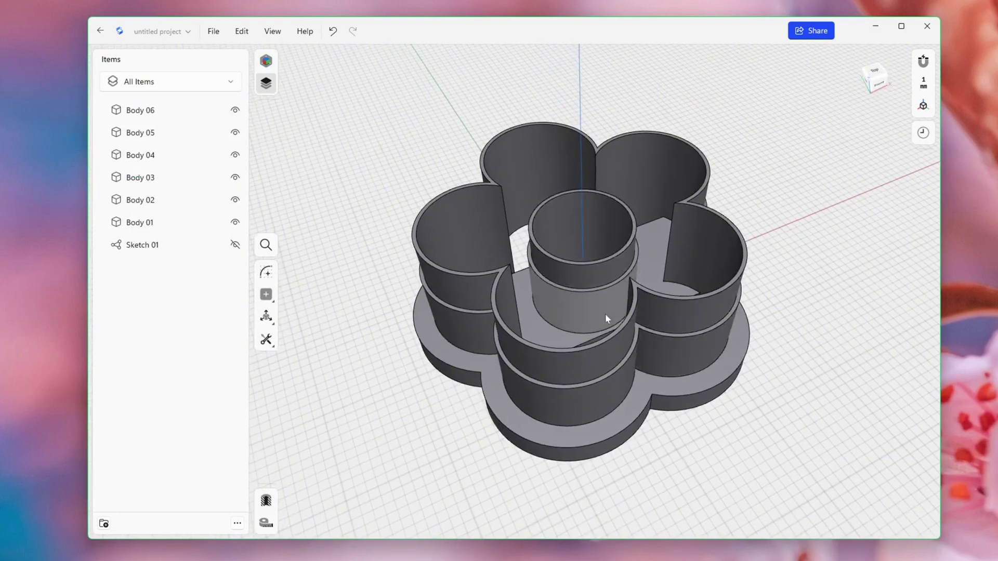
right_drag(623, 439, 457, 434)
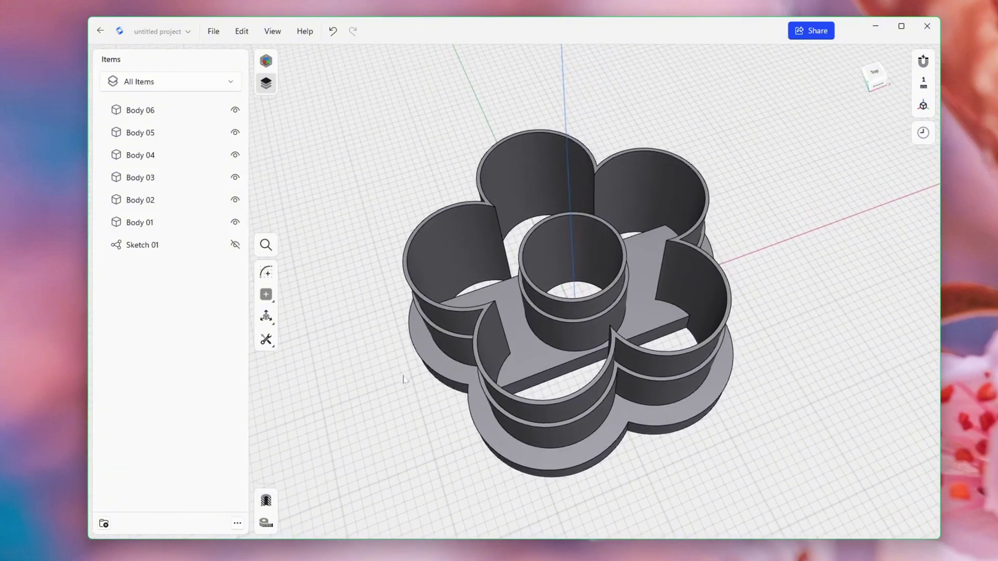
Step: Select Body 06 through Body 01 and Union them into a single solid
click(156, 110)
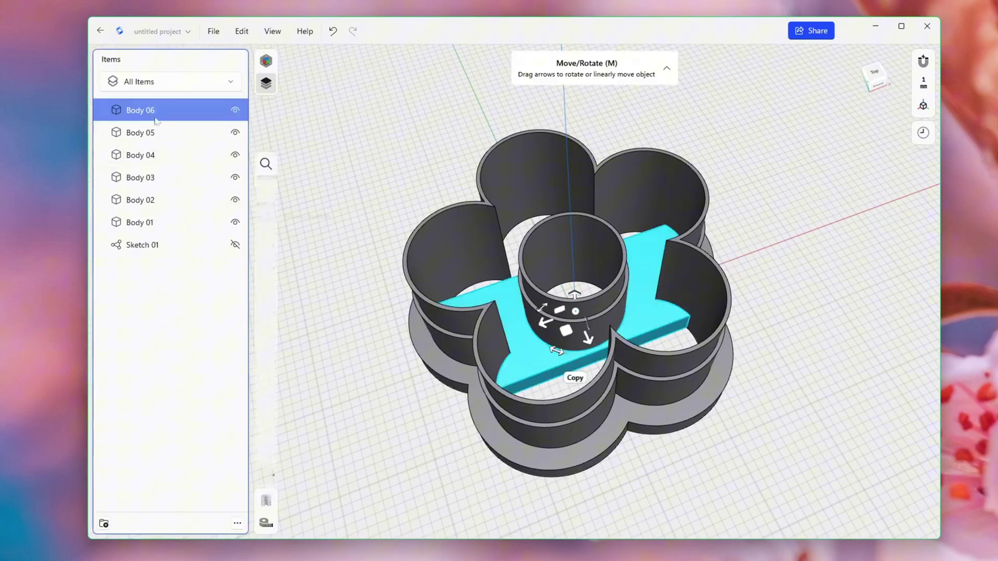
shift+click(154, 224)
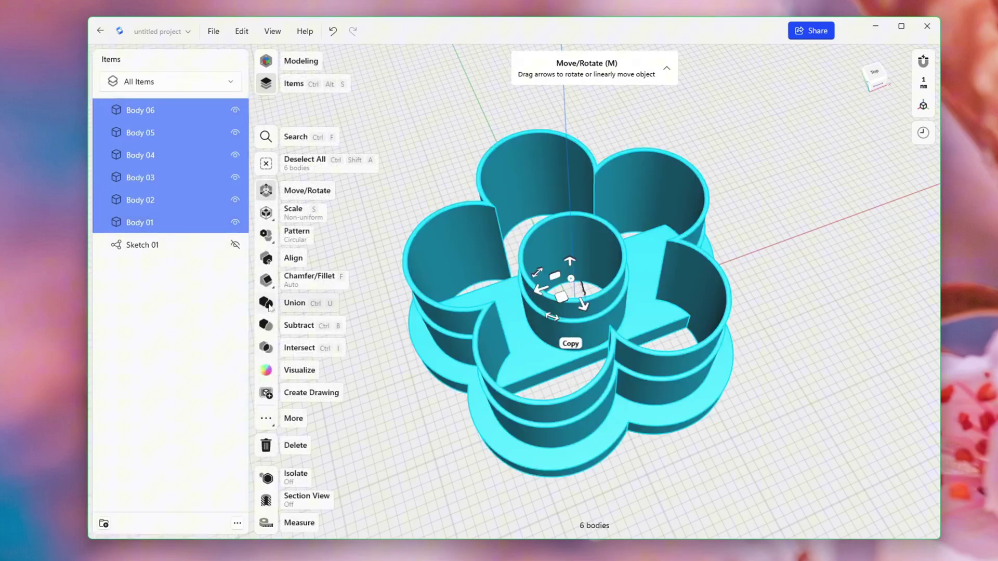
click(269, 306)
click(266, 266)
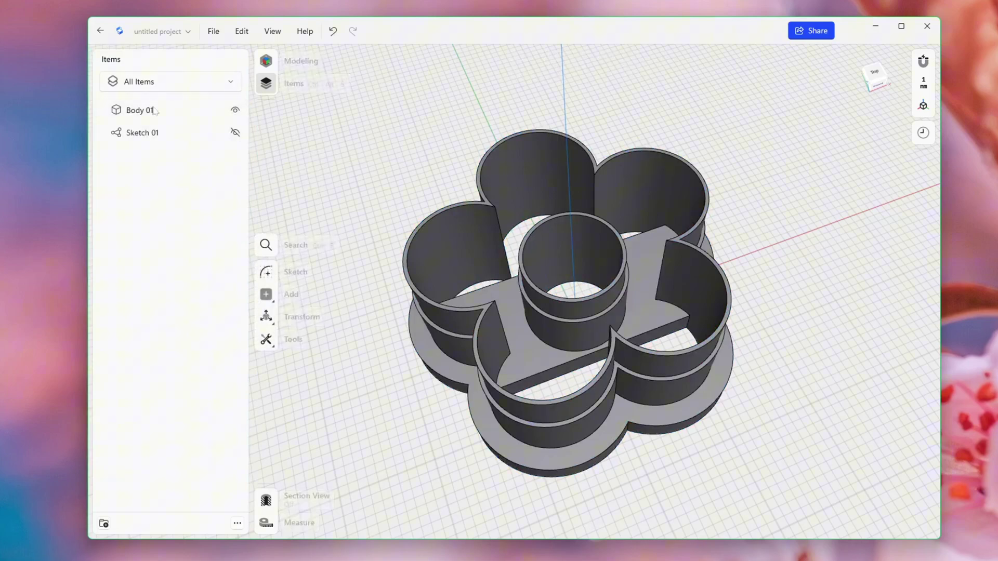
Step: Orbit to check the merged body's underside, orbit back, and close the Items list
click(155, 110)
click(431, 426)
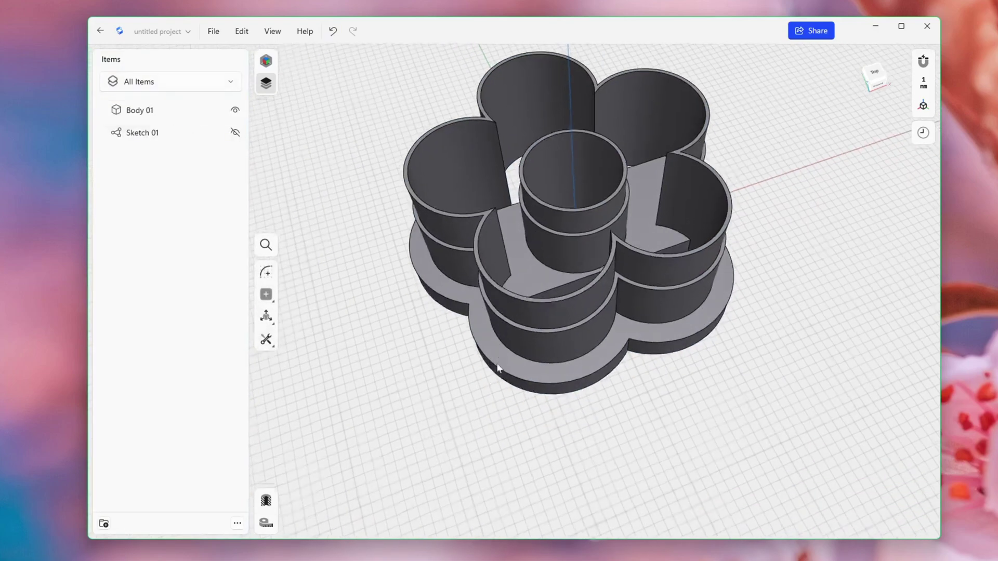
mouse_move(430, 426)
right_down()
mouse_move(626, 390)
mouse_move(683, 354)
mouse_move(501, 277)
right_up()
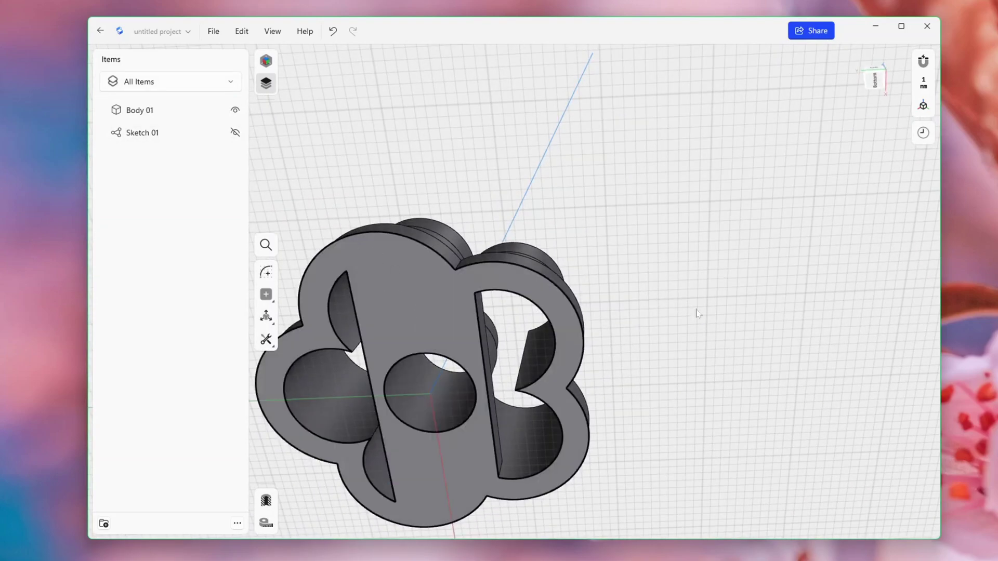
mouse_move(702, 314)
right_down()
mouse_move(643, 359)
mouse_move(600, 412)
mouse_move(633, 278)
mouse_move(662, 323)
mouse_move(715, 269)
mouse_move(770, 301)
right_up()
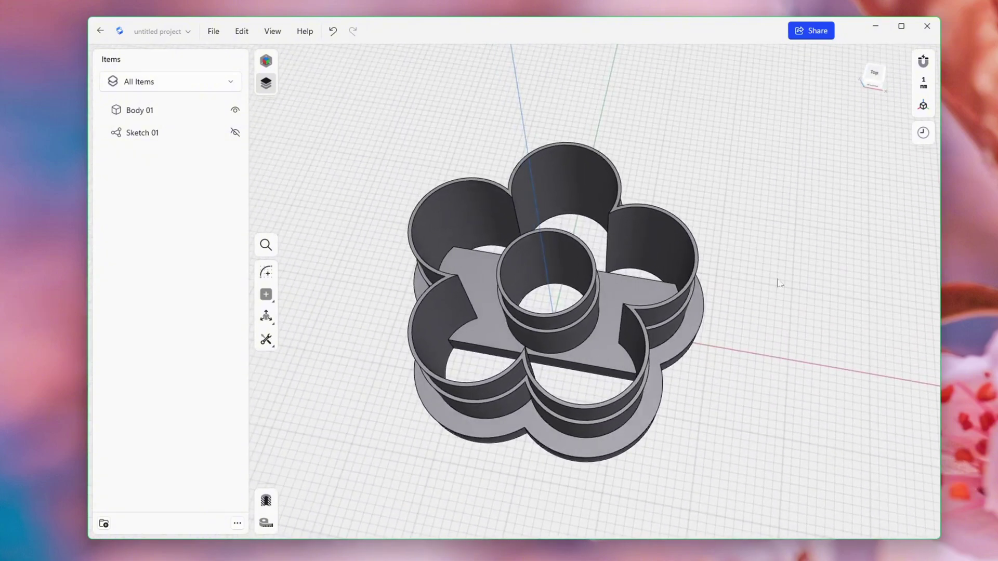
click(266, 83)
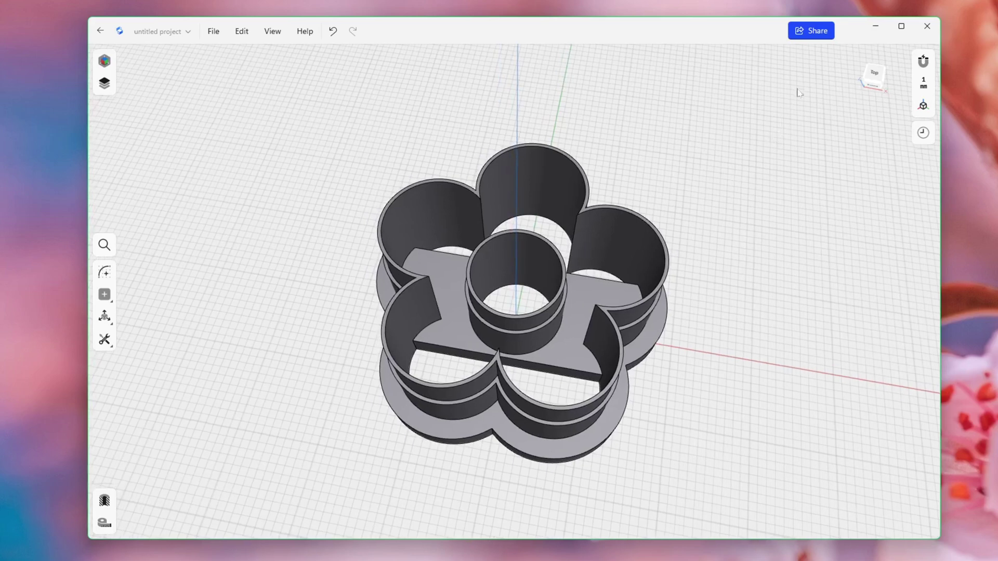
Step: Export the project as an STL file named 'Flower Cutter' into Downloads
click(820, 33)
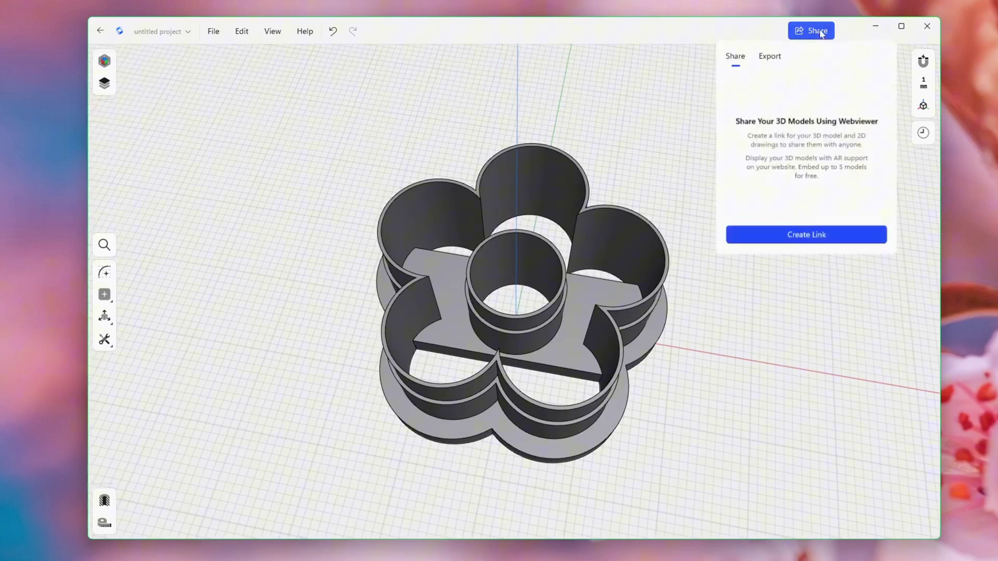
click(770, 57)
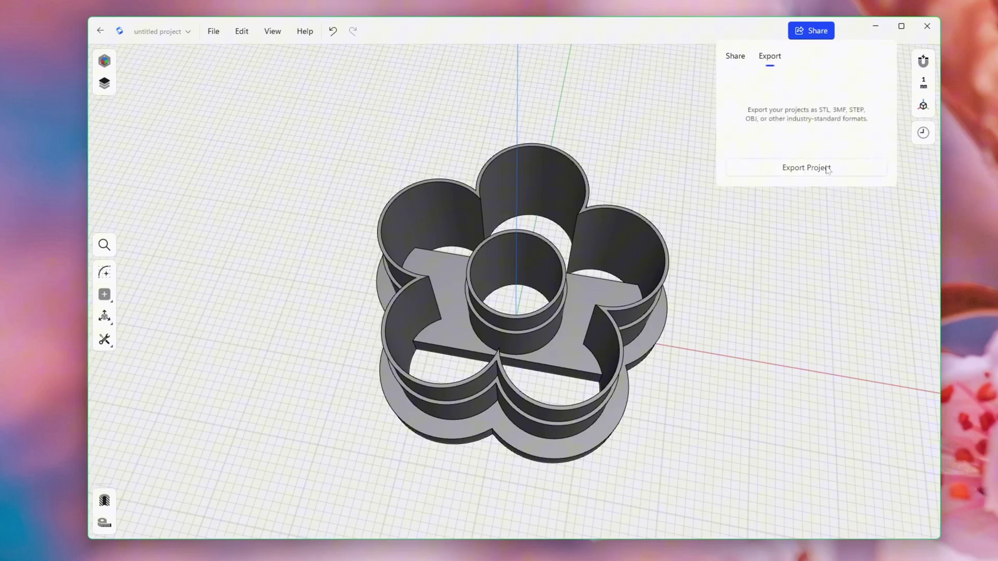
click(827, 169)
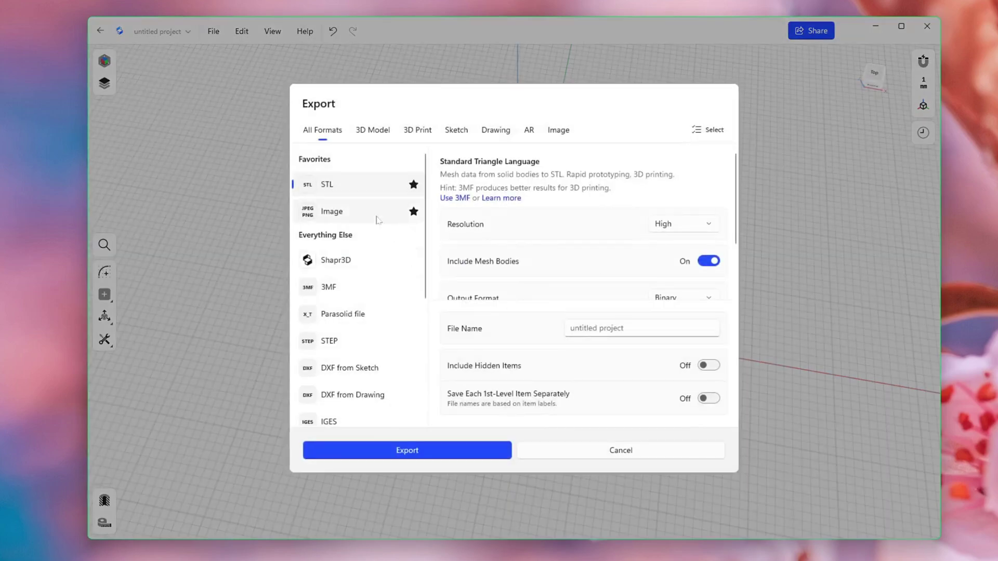
scroll(327, 312, down, 1)
scroll(329, 363, down, 4)
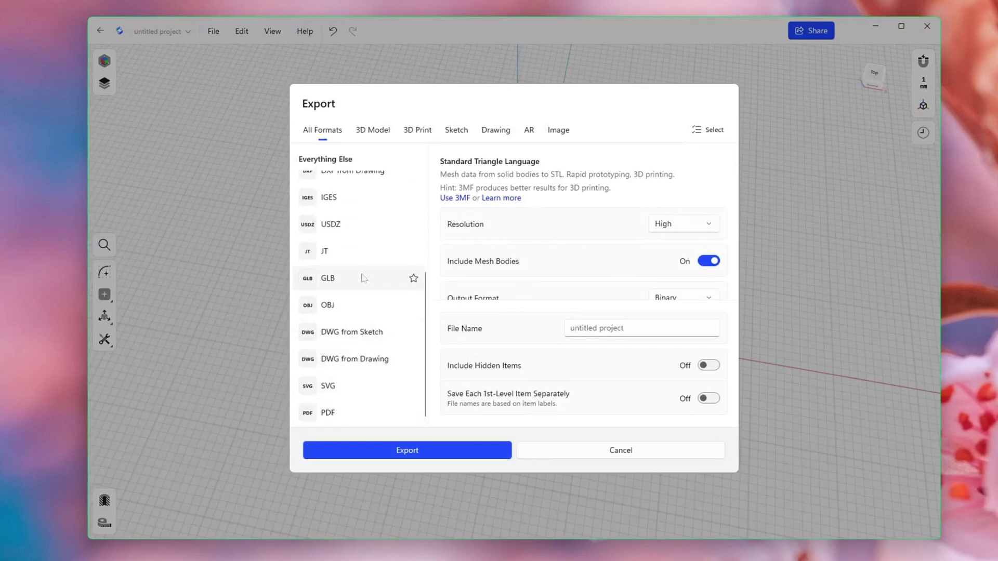
scroll(333, 307, up, 1)
scroll(333, 307, up, 3)
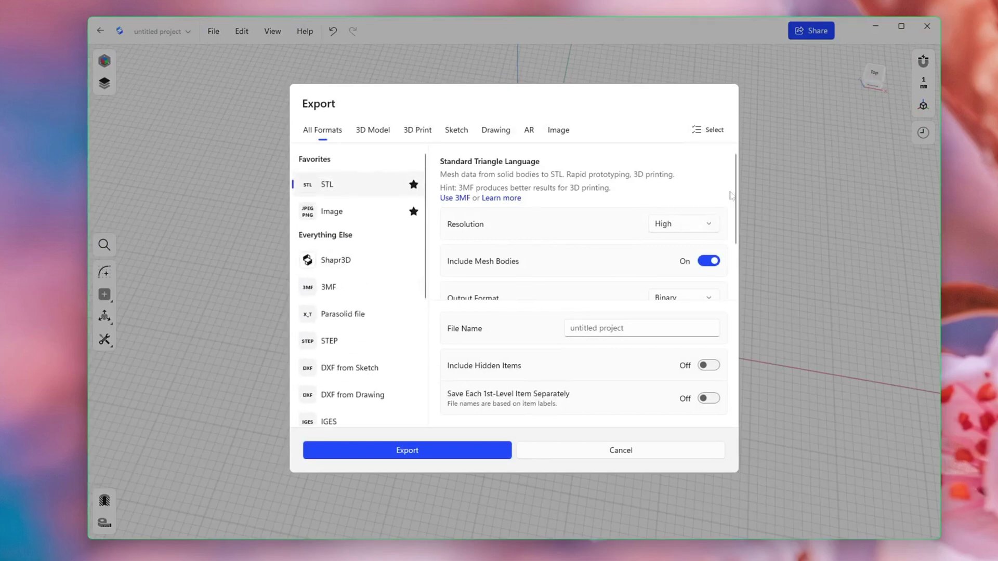
drag(735, 192, 734, 214)
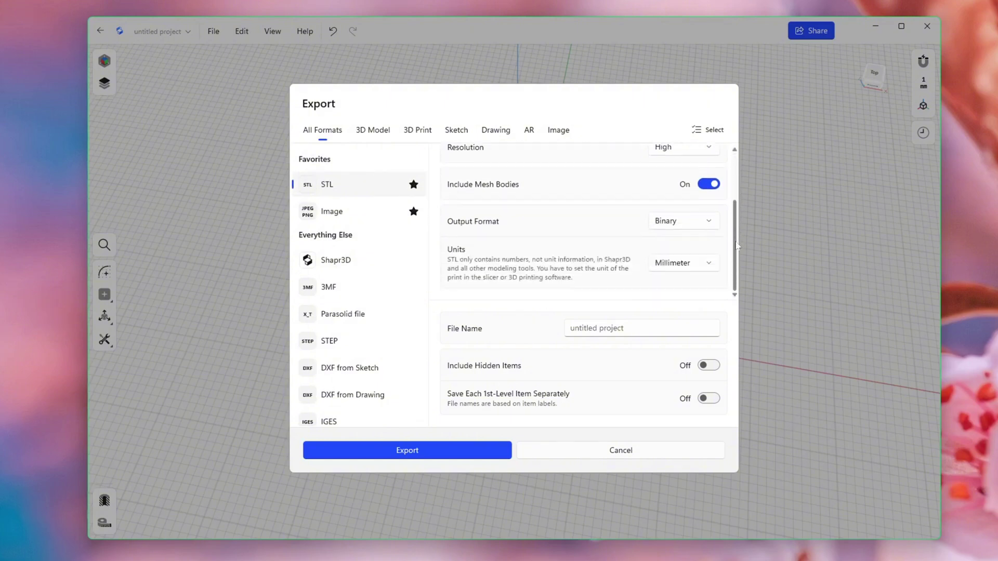
scroll(735, 214, up, 2)
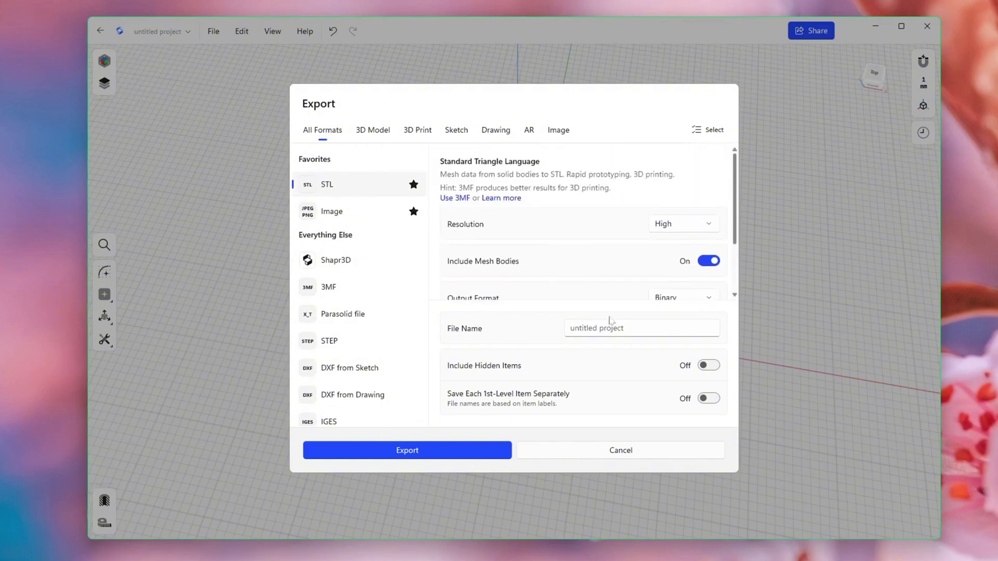
click(407, 452)
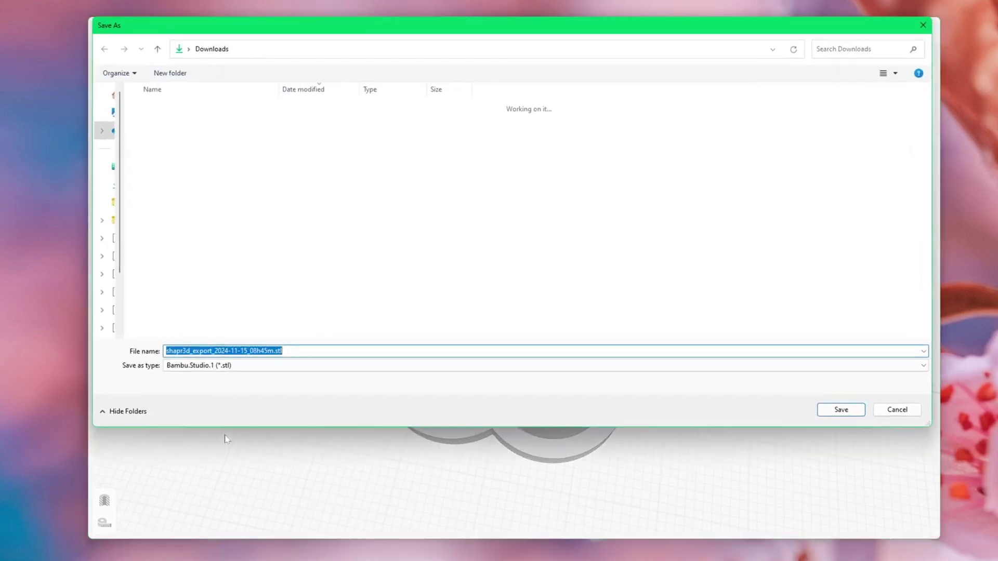
text(Flower Cutter)
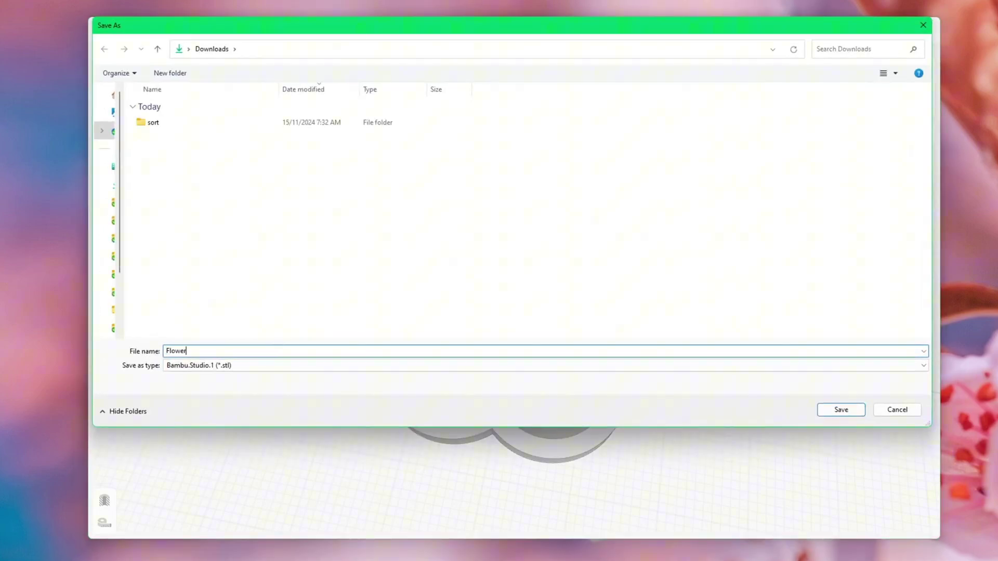
click(830, 412)
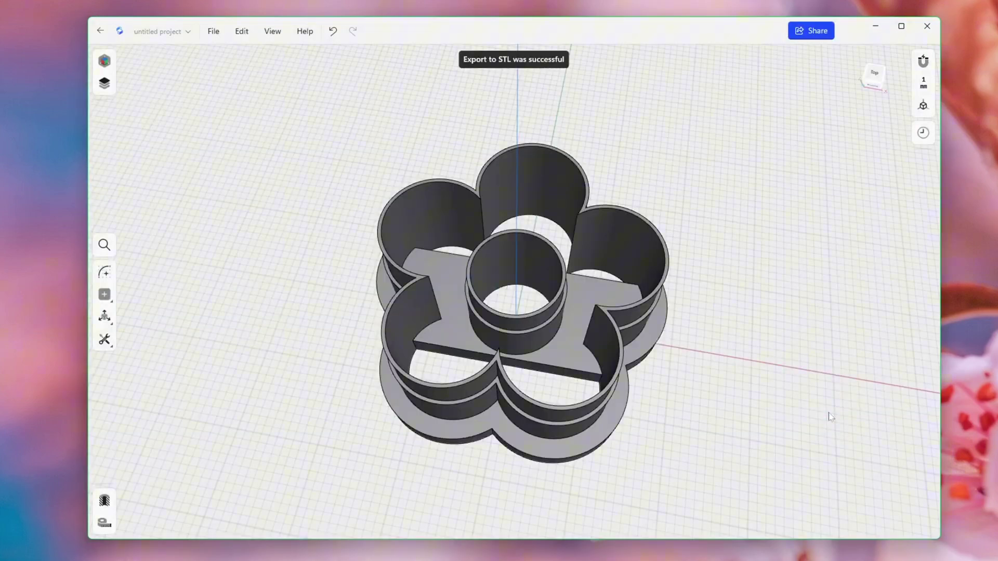
Step: Launch Bambu Studio and import Flower Cutter.stl from Downloads onto the build plate
click(492, 557)
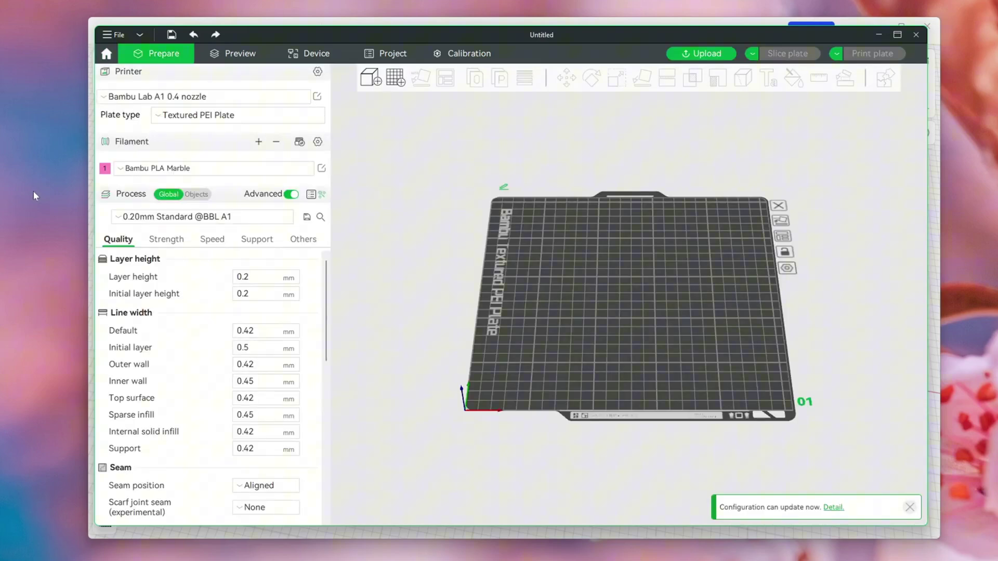
click(370, 79)
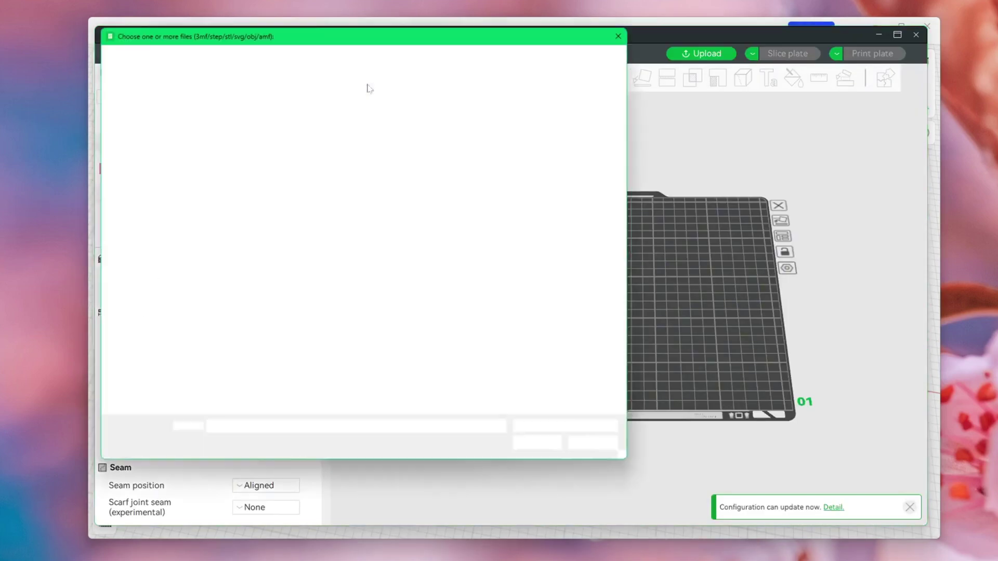
click(188, 133)
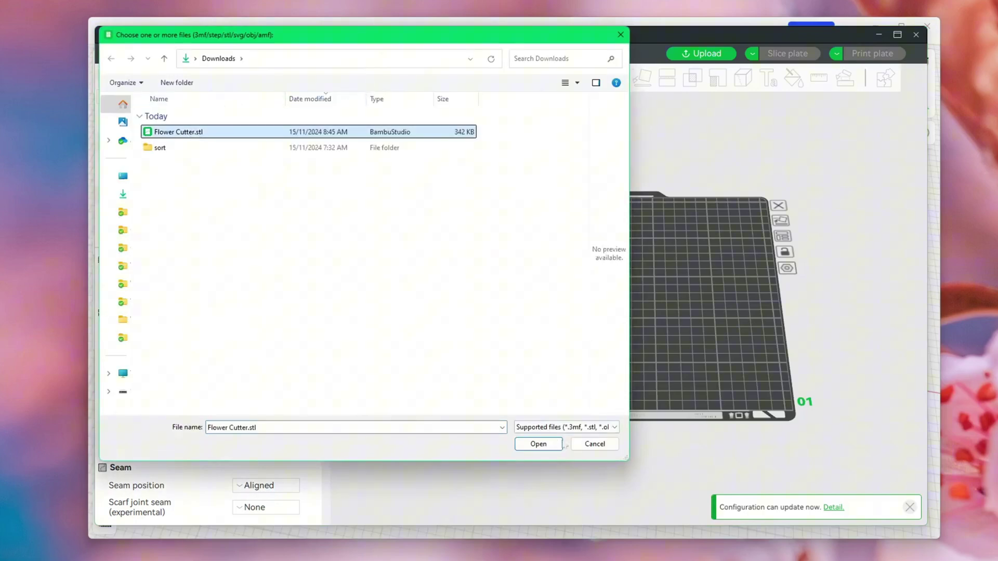
click(547, 444)
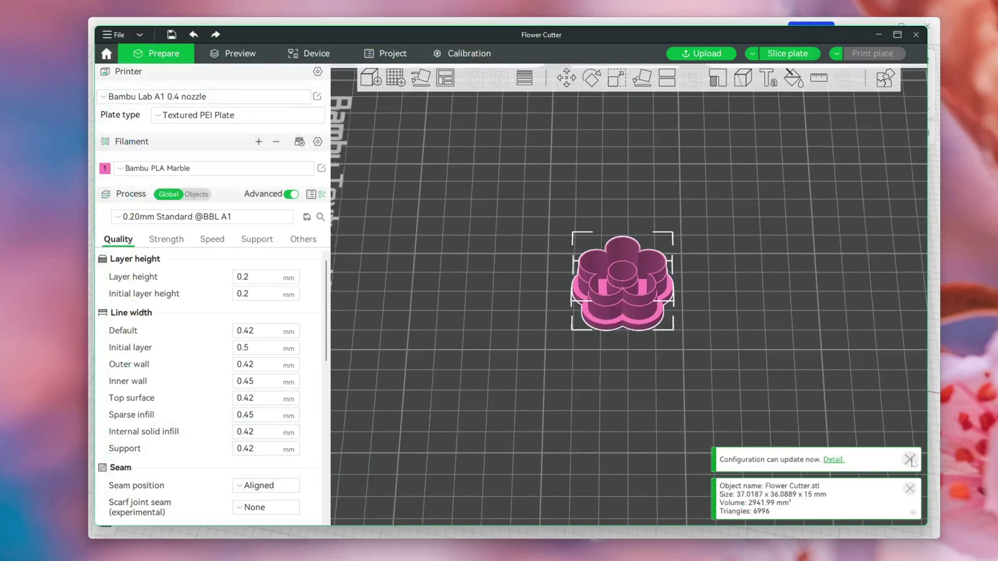
click(910, 459)
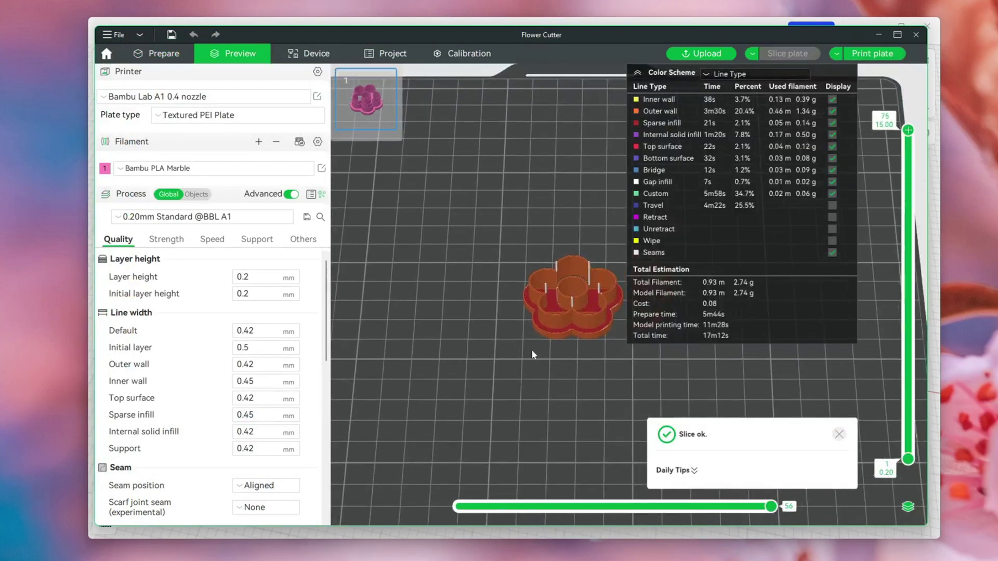
Step: Hide the line-type legend and orbit and pan to inspect the sliced cutter's toolpaths
click(660, 75)
mouse_move(520, 234)
mouse_down()
mouse_move(510, 398)
mouse_move(500, 402)
mouse_move(555, 220)
mouse_up()
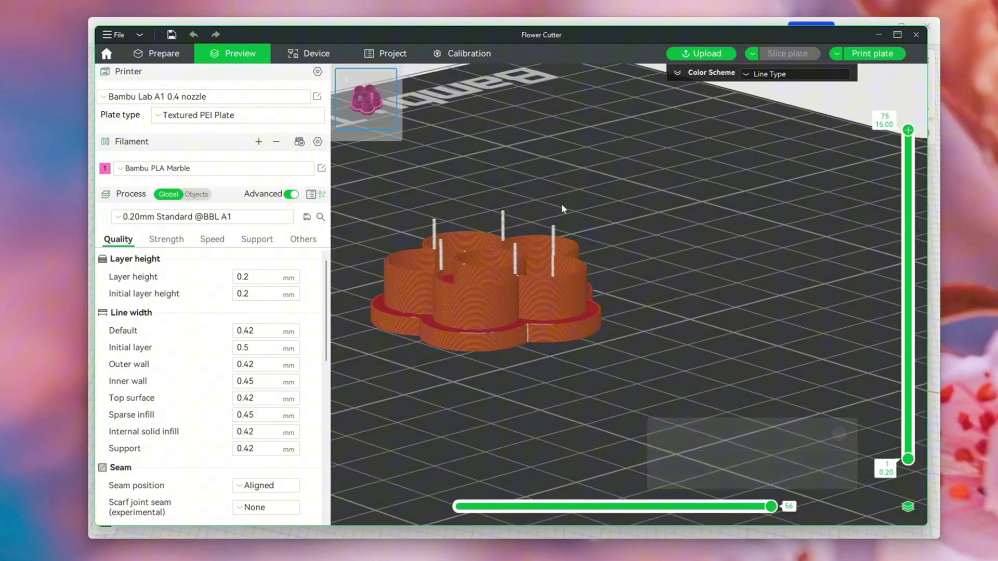
middle_drag(501, 216, 518, 224)
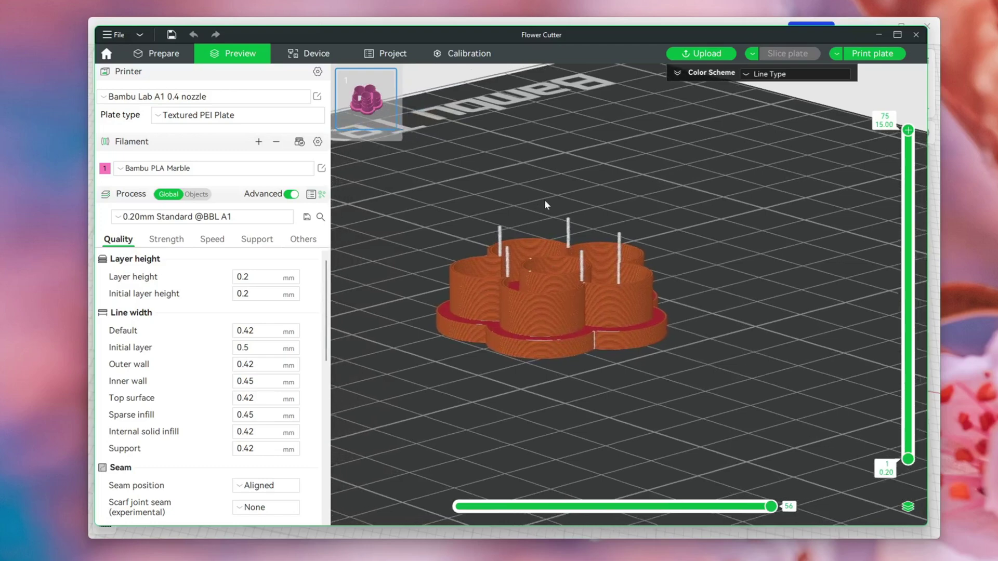
mouse_move(479, 232)
mouse_down()
mouse_move(482, 219)
mouse_move(472, 259)
mouse_up()
middle_drag(472, 259, 485, 235)
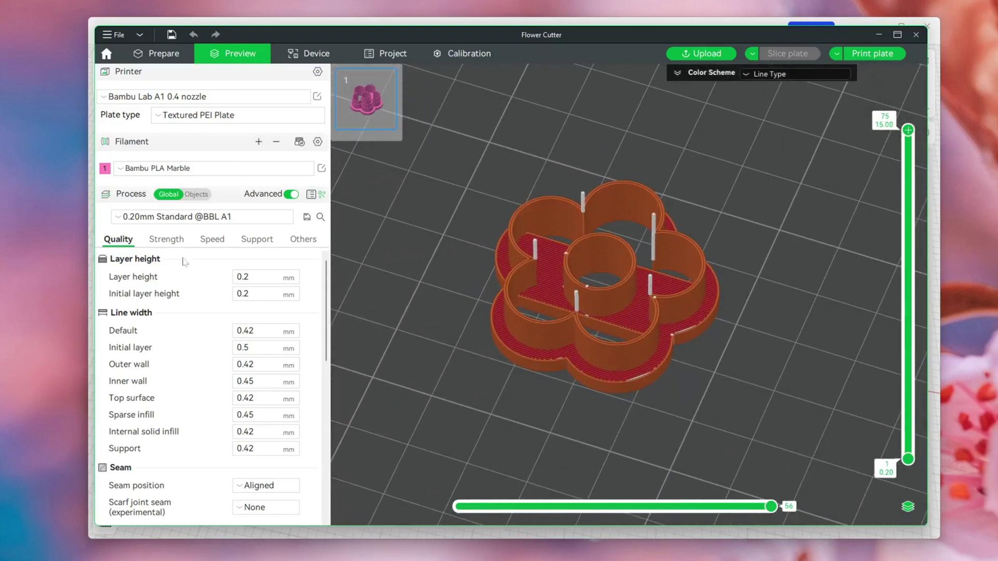
Step: Switch the Quality wall generator to Arachne
scroll(312, 338, down, 3)
scroll(292, 379, down, 8)
scroll(275, 411, down, 5)
scroll(267, 424, down, 1)
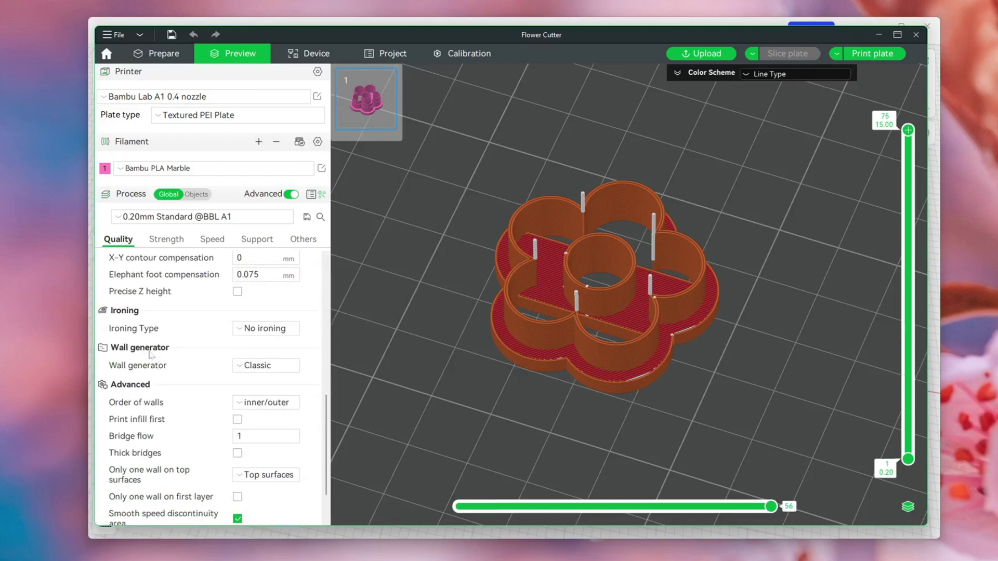
click(264, 367)
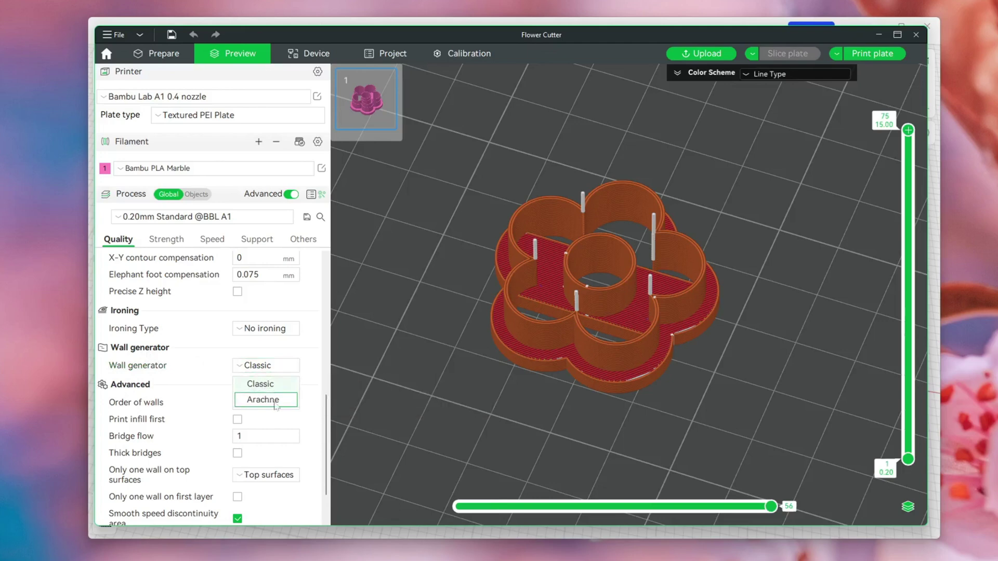
click(280, 405)
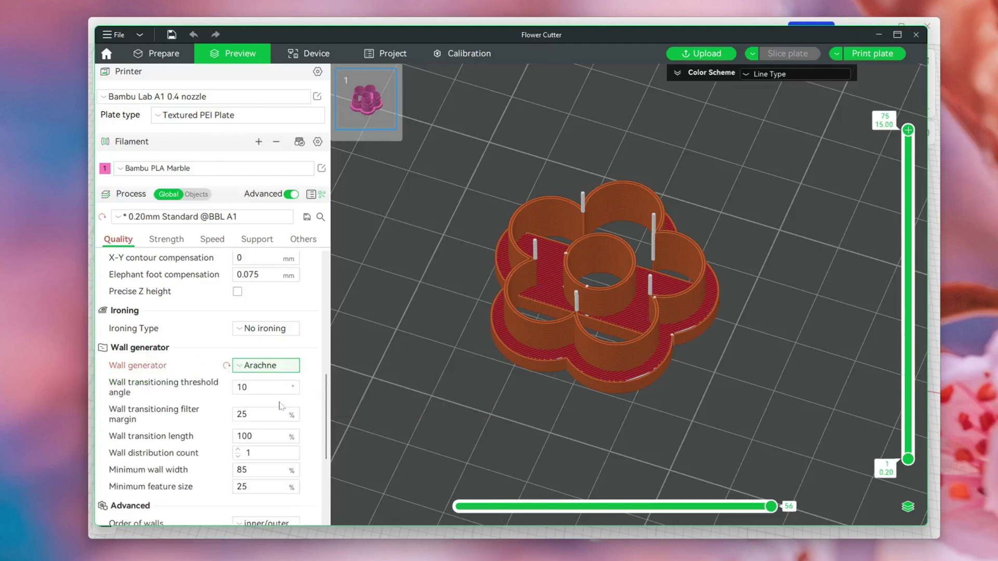
scroll(302, 380, down, 1)
scroll(305, 374, down, 2)
scroll(306, 374, down, 1)
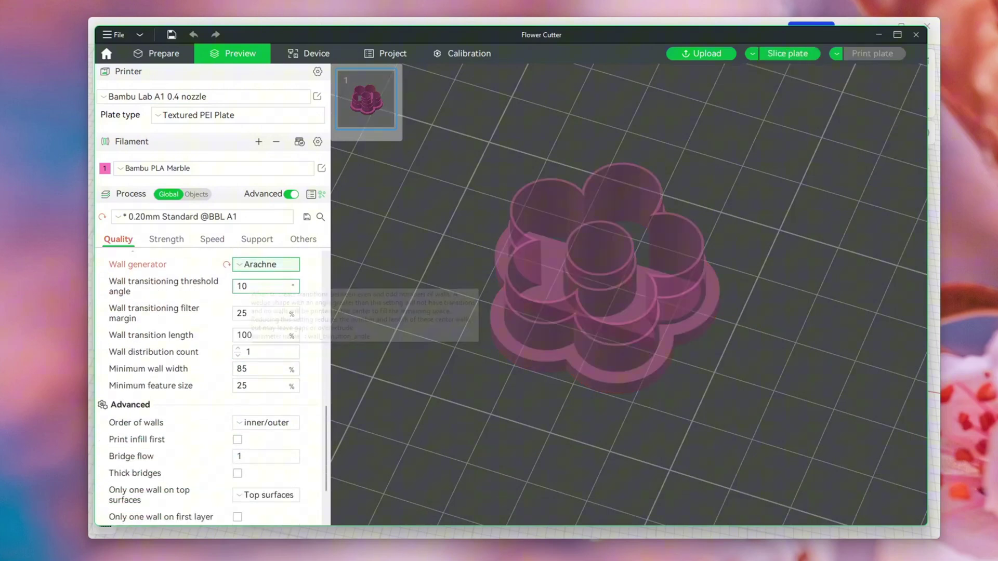
Step: Set a 45° wall transitioning threshold angle and 80% filter margin, then re-slice the plate
click(240, 286)
text(45)
click(233, 319)
double_click(260, 314)
text(80)
key(Return)
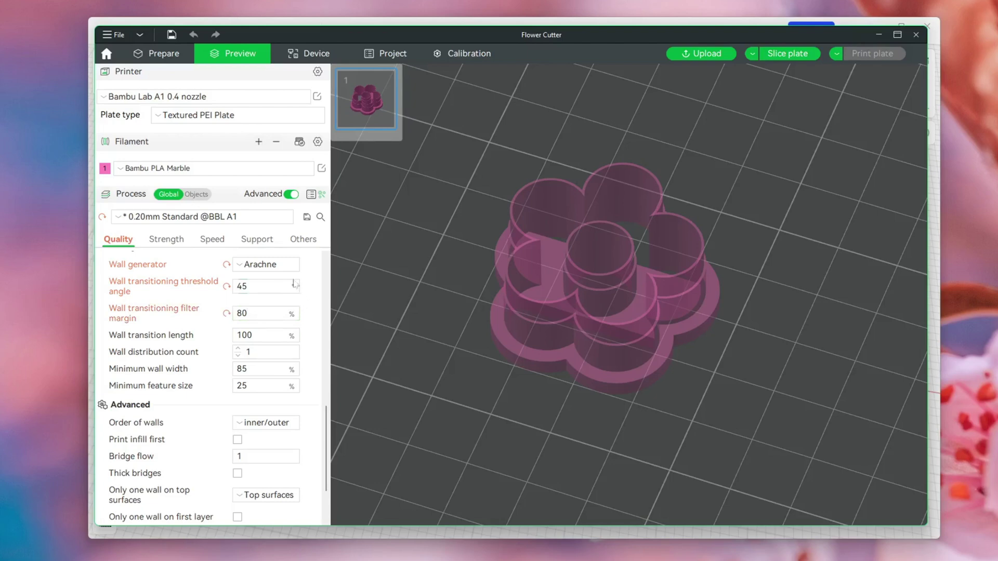
click(254, 313)
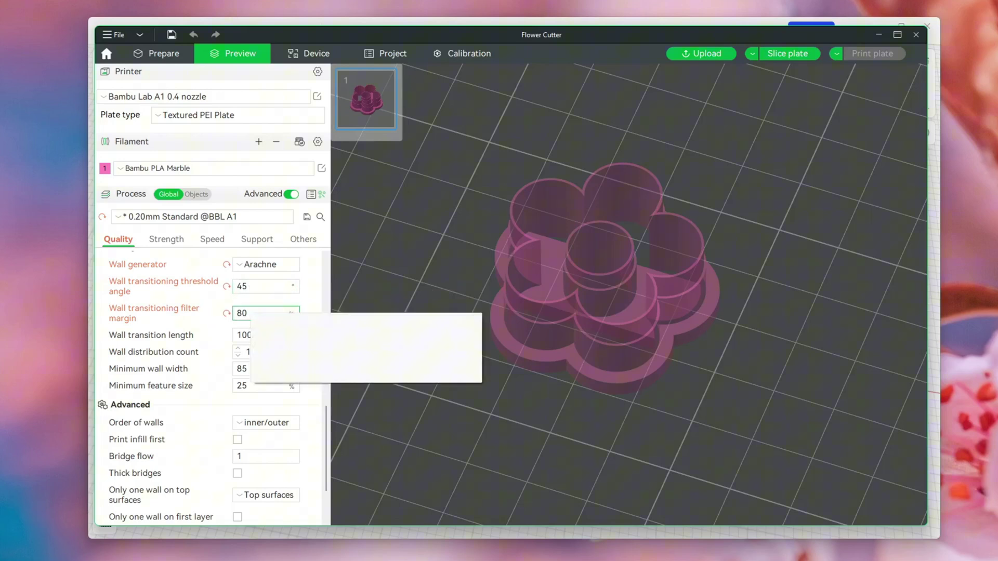
click(249, 304)
middle_drag(760, 246, 780, 277)
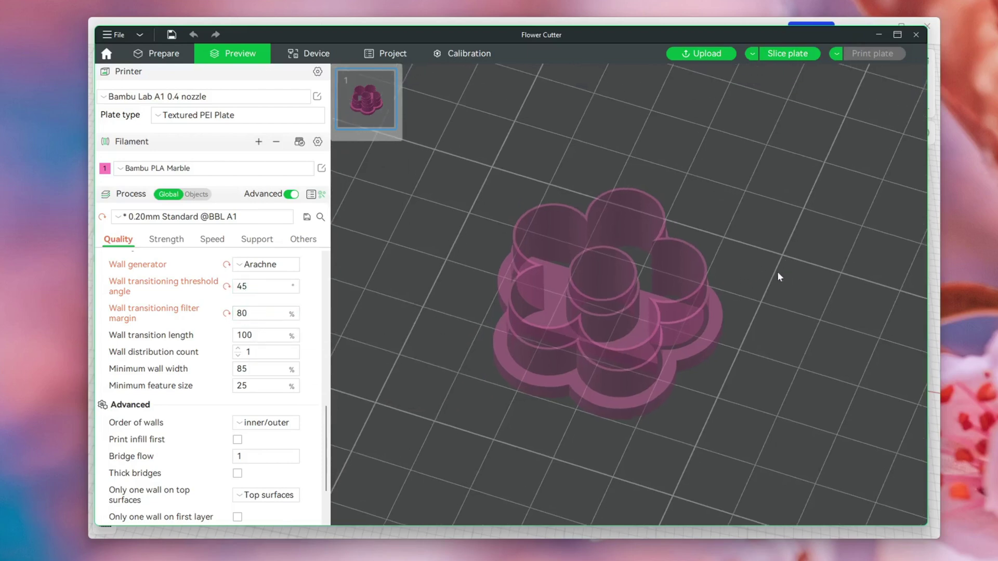
click(787, 53)
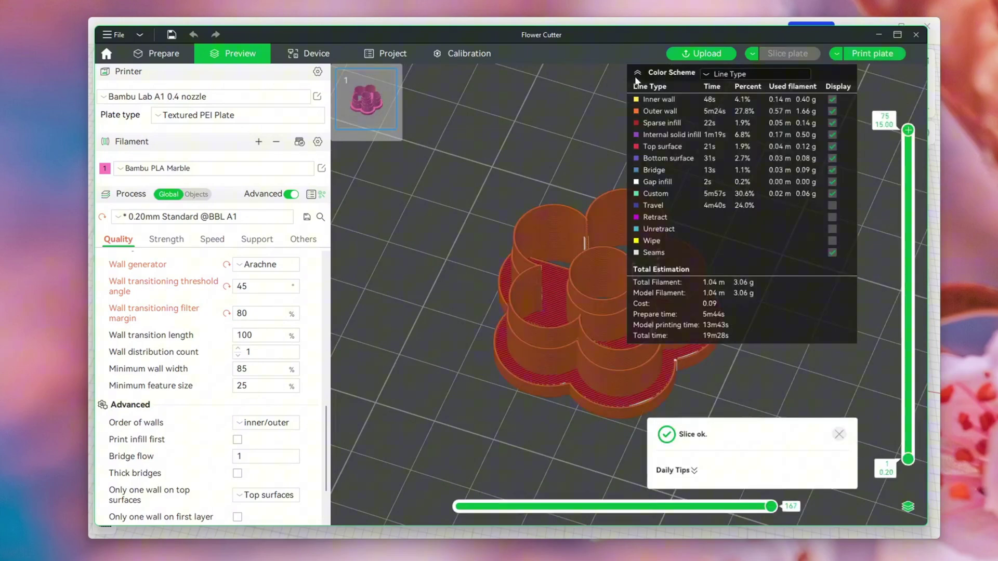
Step: Hide the line-type legend and zoom into a low side view of the Arachne walls
click(638, 73)
mouse_move(582, 128)
mouse_down()
mouse_move(710, 282)
mouse_move(642, 286)
mouse_up()
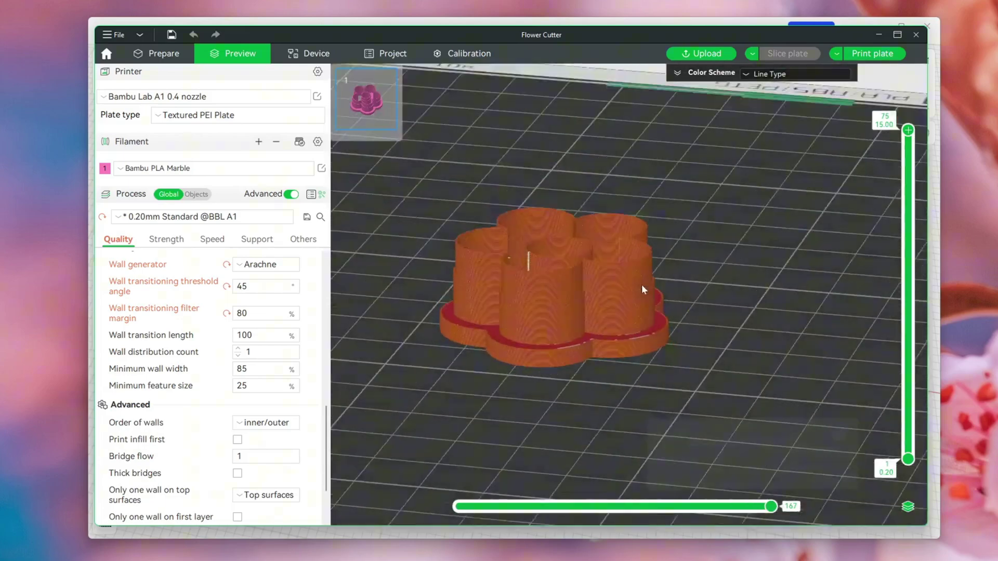
scroll(648, 284, up, 1)
scroll(682, 244, up, 3)
scroll(726, 198, up, 3)
scroll(710, 211, up, 2)
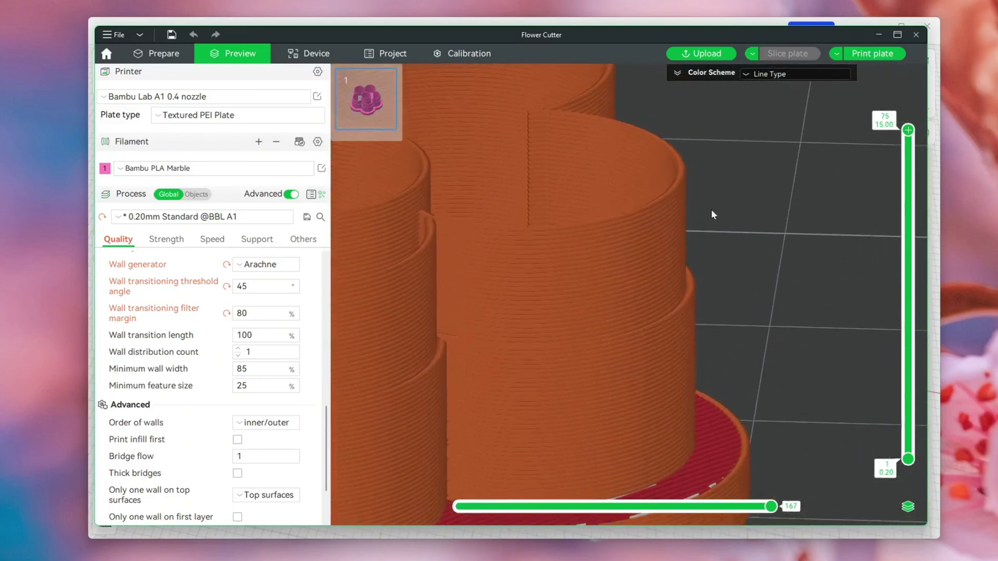
Step: Shift the close-up of the walls, then zoom back out to the whole cutter
drag(710, 213, 675, 171)
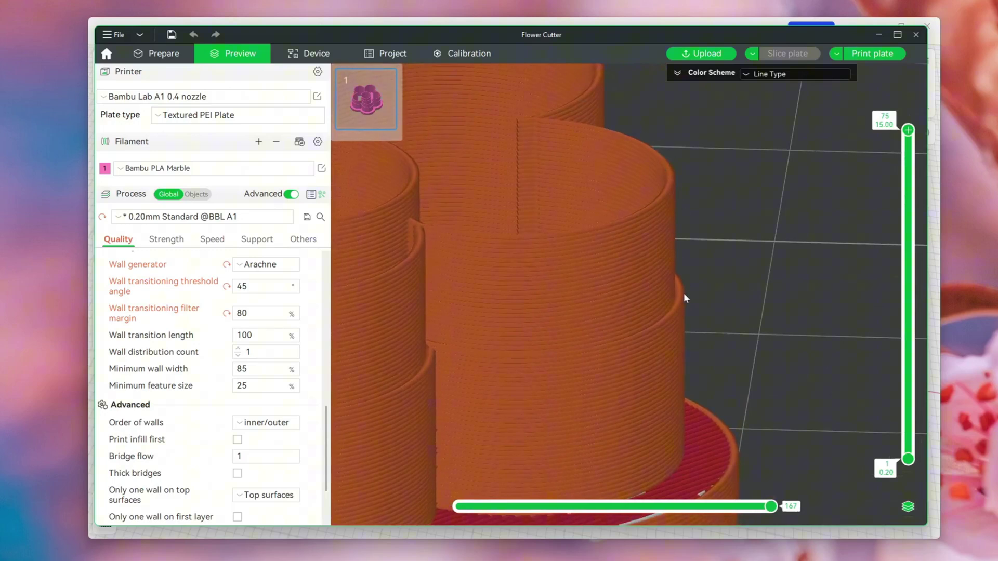
scroll(703, 387, down, 2)
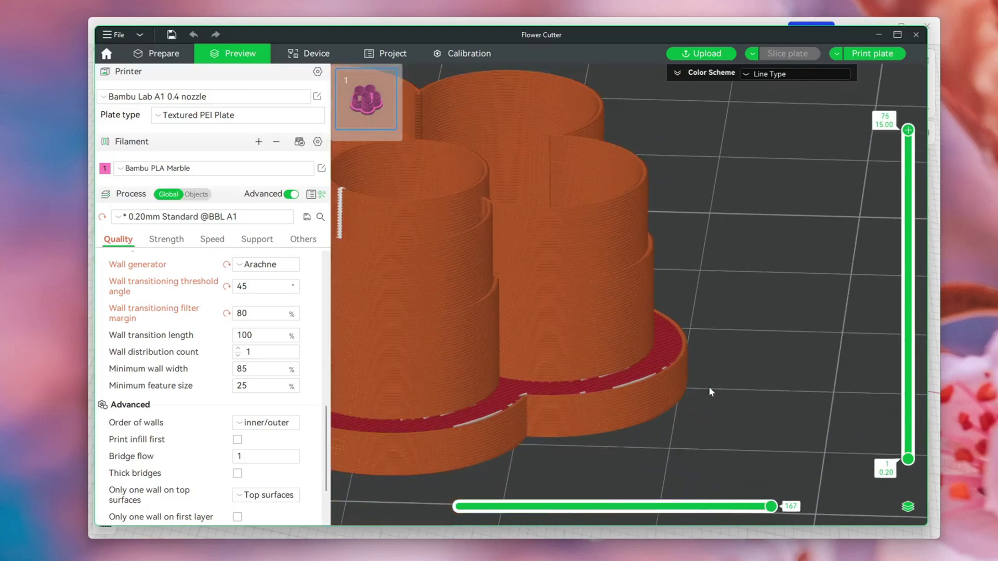
scroll(712, 333, down, 2)
scroll(720, 297, down, 2)
scroll(724, 307, down, 2)
scroll(716, 312, down, 1)
scroll(676, 330, down, 1)
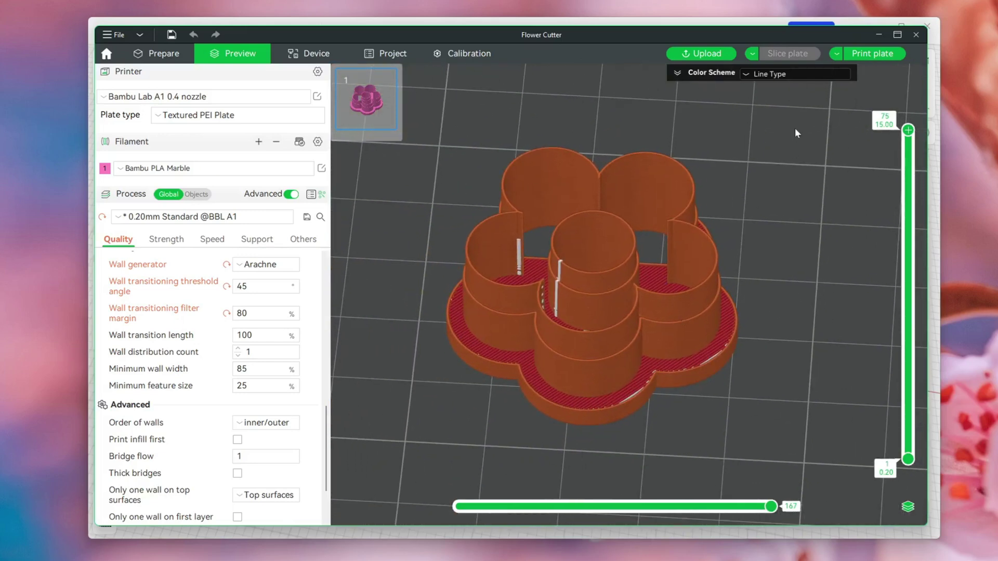